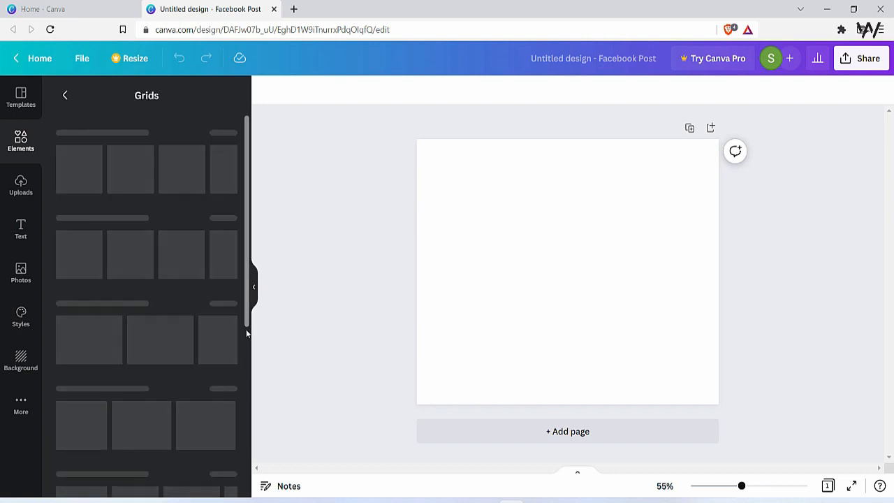
# Add the single-cell grid from the Grids collection to the blank page.
pyautogui.scroll(-6, 210, 310)
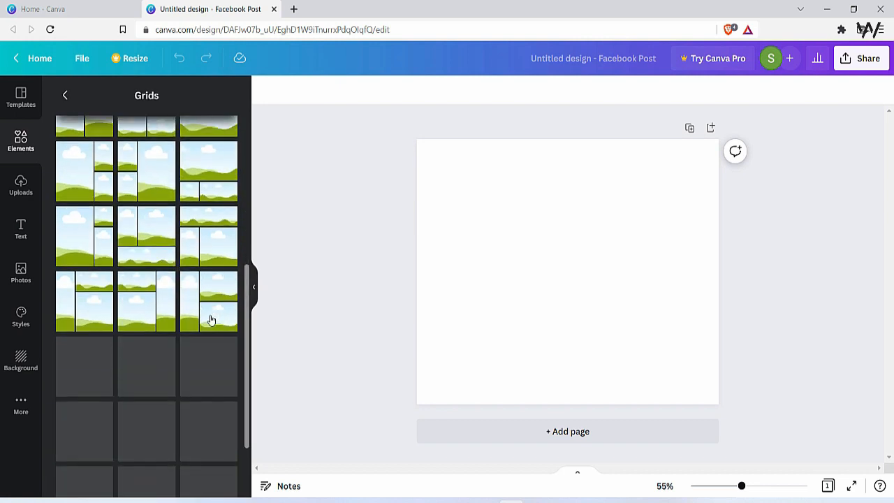
pyautogui.scroll(4, 213, 314)
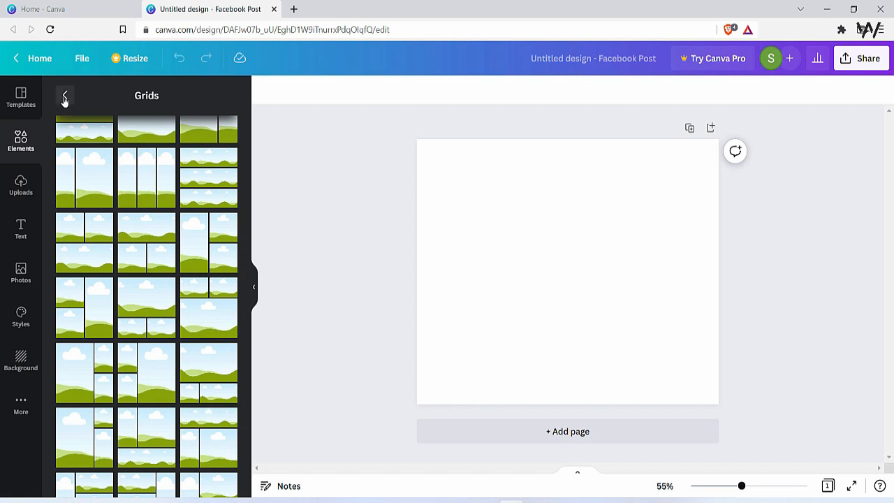
pyautogui.click(16, 150)
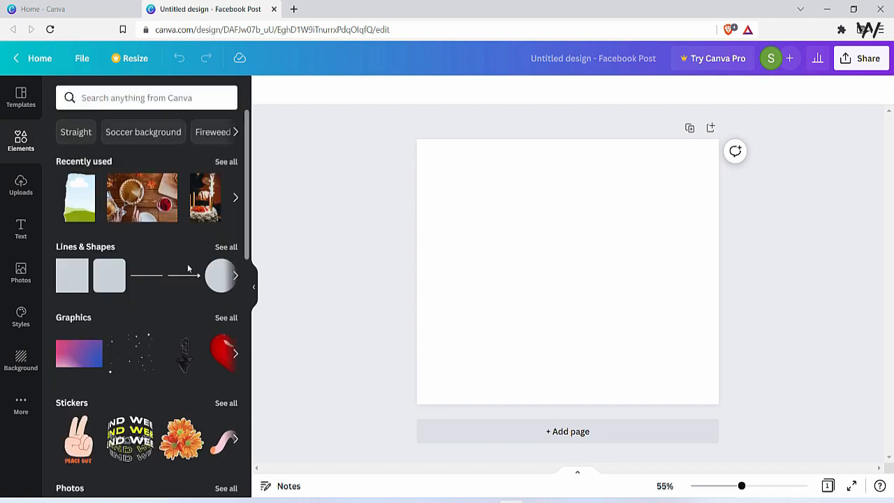
pyautogui.scroll(-8, 194, 279)
pyautogui.click(226, 332)
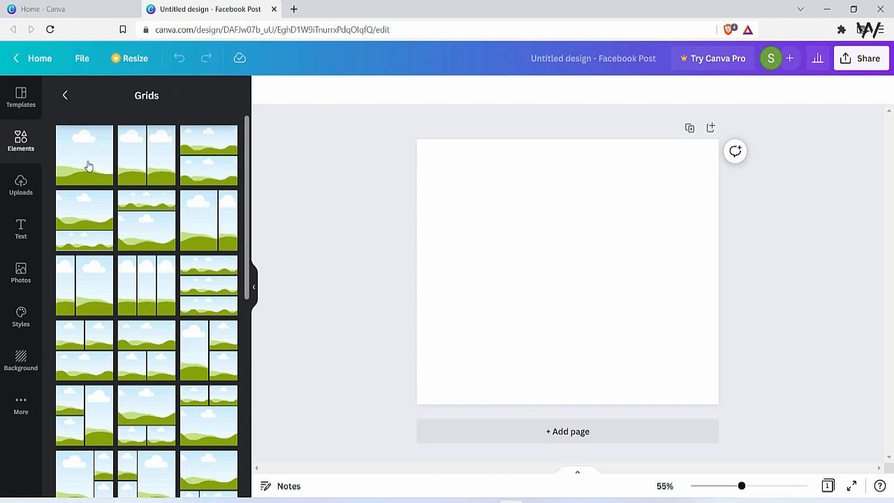
pyautogui.moveTo(83, 163); pyautogui.dragTo(507, 226)
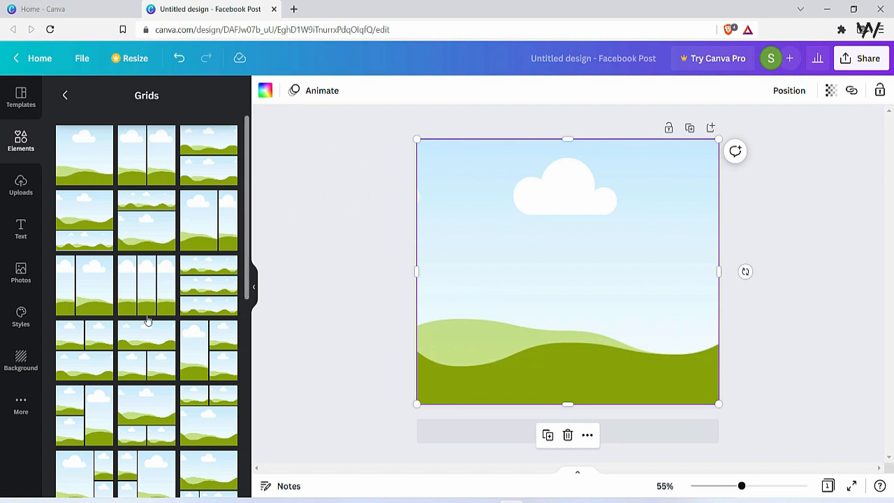
# Shrink the grid to roughly two thirds of the page and centre it horizontally with white space around it.
pyautogui.moveTo(719, 138); pyautogui.dragTo(629, 230)
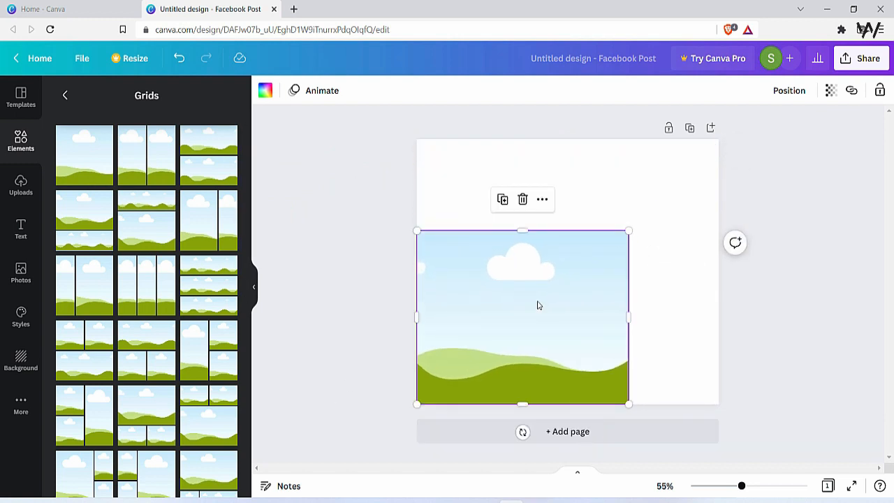
pyautogui.moveTo(538, 305); pyautogui.dragTo(557, 287)
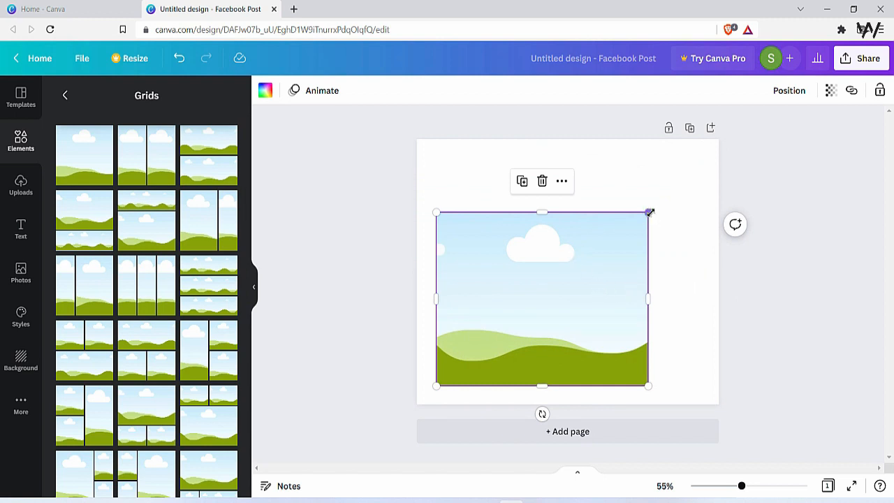
pyautogui.moveTo(640, 217); pyautogui.dragTo(594, 200)
pyautogui.moveTo(594, 294); pyautogui.dragTo(652, 291)
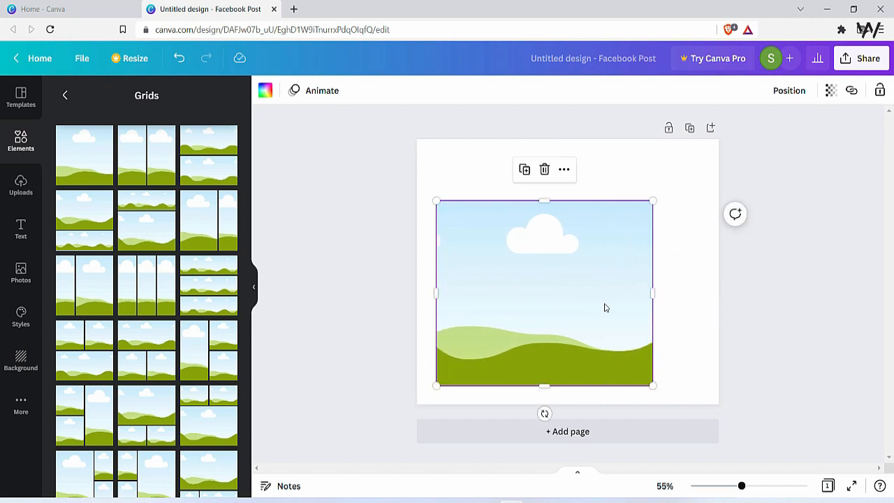
pyautogui.moveTo(605, 307); pyautogui.dragTo(629, 279)
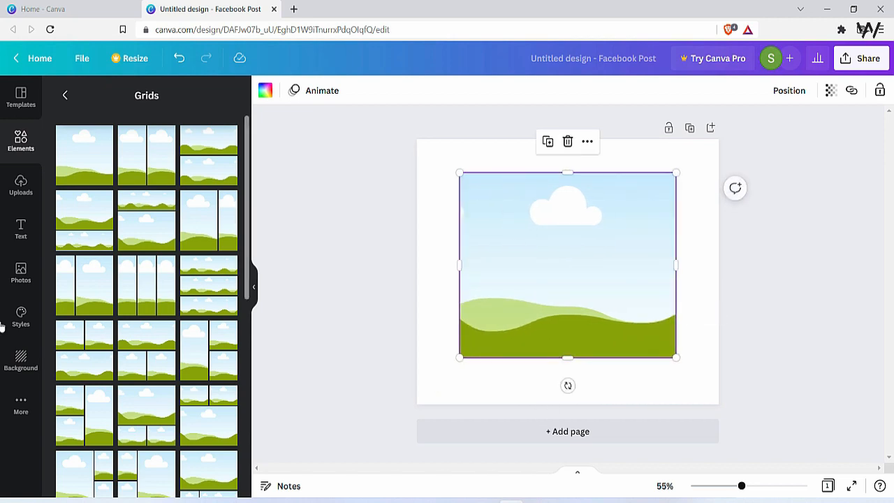
# Fill the grid with the recently used cake-candle photo and replace it with the recently used confetti photo.
pyautogui.click(20, 279)
pyautogui.moveTo(129, 185); pyautogui.dragTo(482, 241)
pyautogui.moveTo(303, 250); pyautogui.dragTo(489, 272)
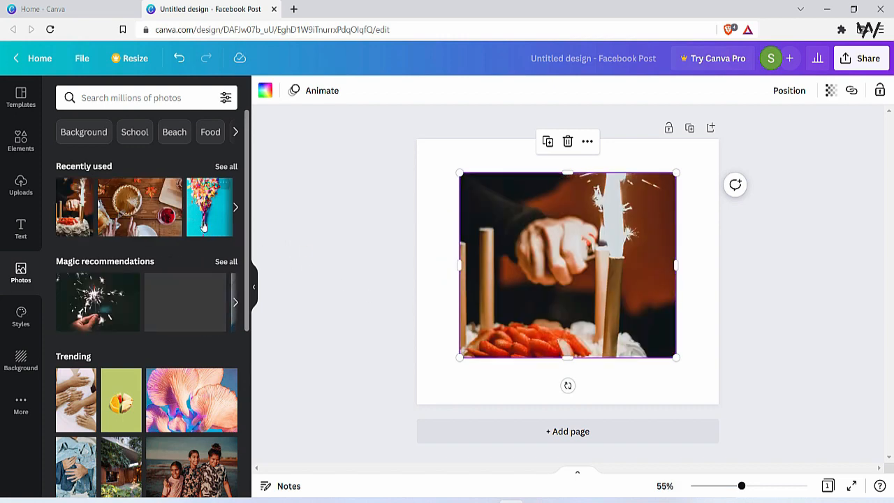
pyautogui.moveTo(198, 218); pyautogui.dragTo(674, 313)
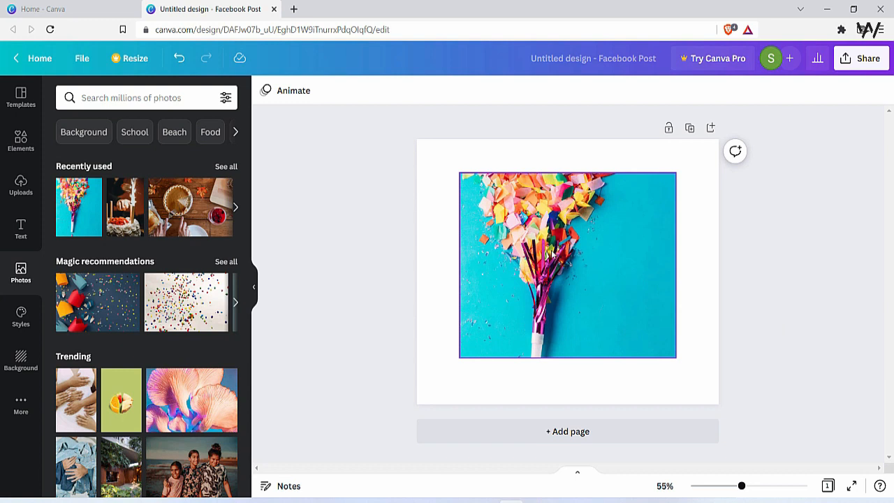
# Shift the confetti photo downward inside the grid so more of the confetti shows.
pyautogui.doubleClick(577, 318)
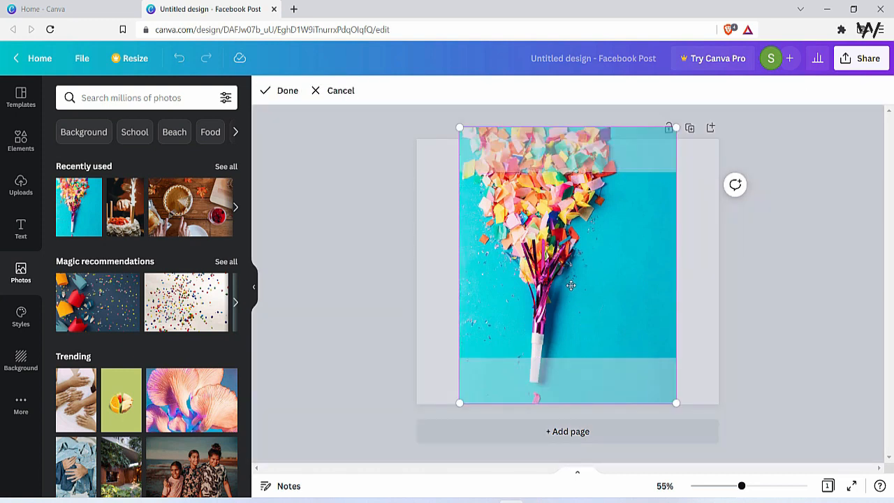
pyautogui.moveTo(570, 285); pyautogui.dragTo(581, 335)
pyautogui.click(716, 284)
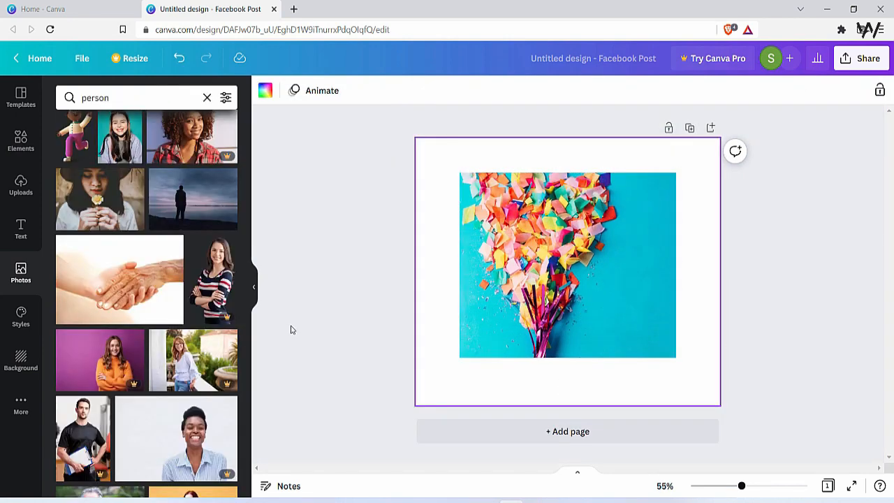
# Replace the grid's photo with the man in the denim shirt from the "person" photo results and align its left edge with the grid.
pyautogui.scroll(-5, 169, 314)
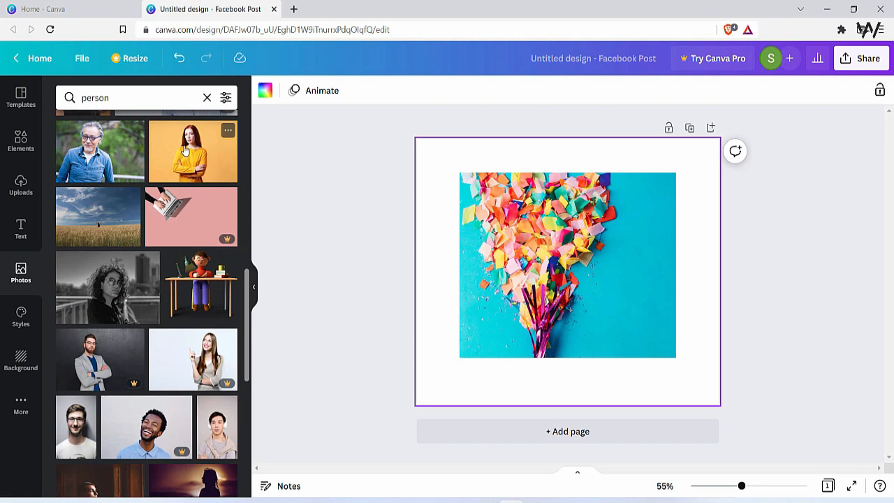
pyautogui.moveTo(95, 162); pyautogui.dragTo(537, 319)
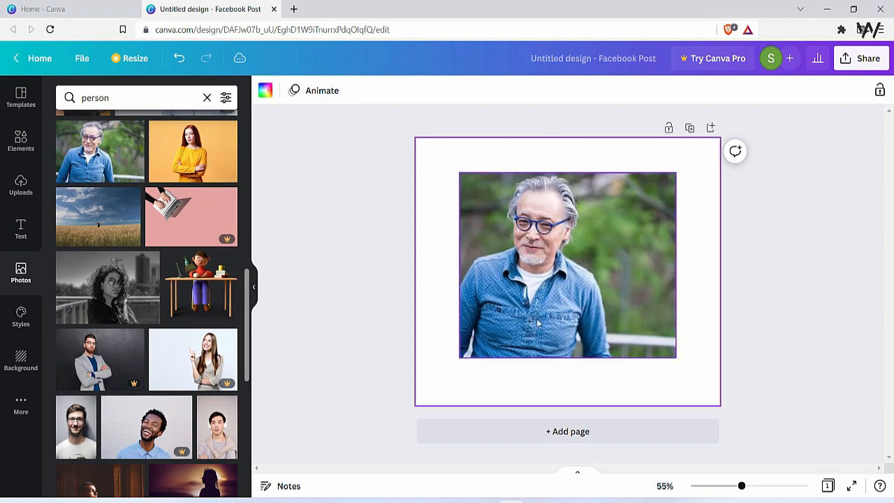
pyautogui.doubleClick(672, 281)
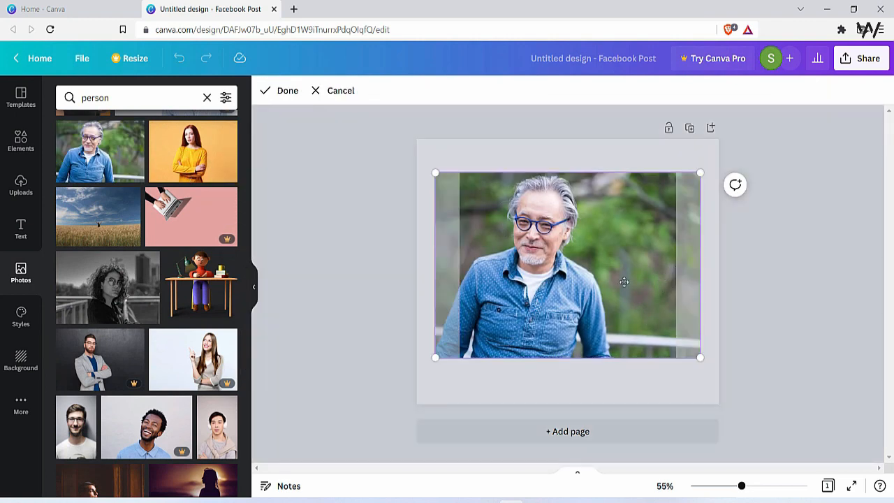
pyautogui.moveTo(630, 303); pyautogui.dragTo(673, 308)
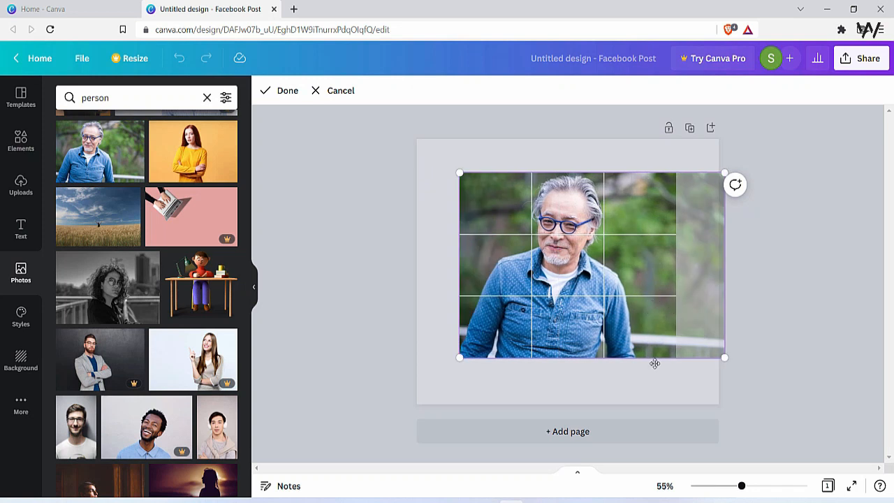
pyautogui.click(655, 363)
# Shrink the photo grid to a small frame and enlarge the man's photo inside it, cropped to his head and shoulders.
pyautogui.moveTo(676, 266); pyautogui.dragTo(608, 277)
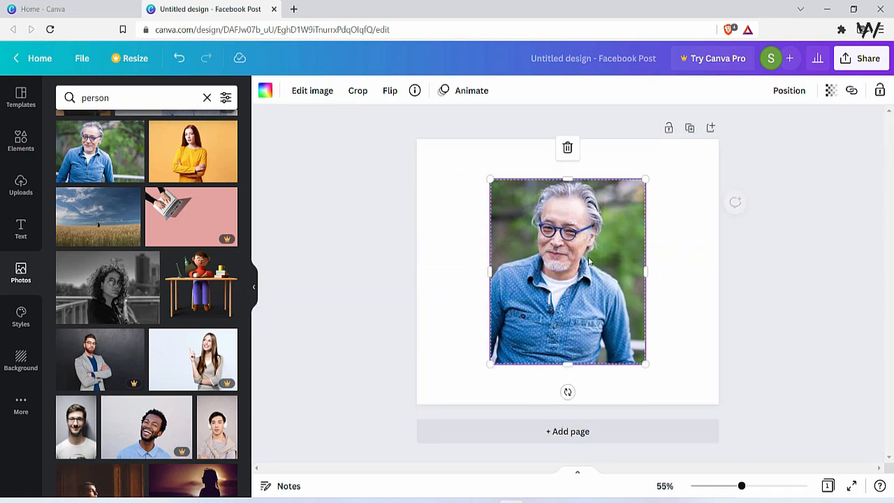
pyautogui.moveTo(644, 362); pyautogui.dragTo(608, 278)
pyautogui.doubleClick(549, 238)
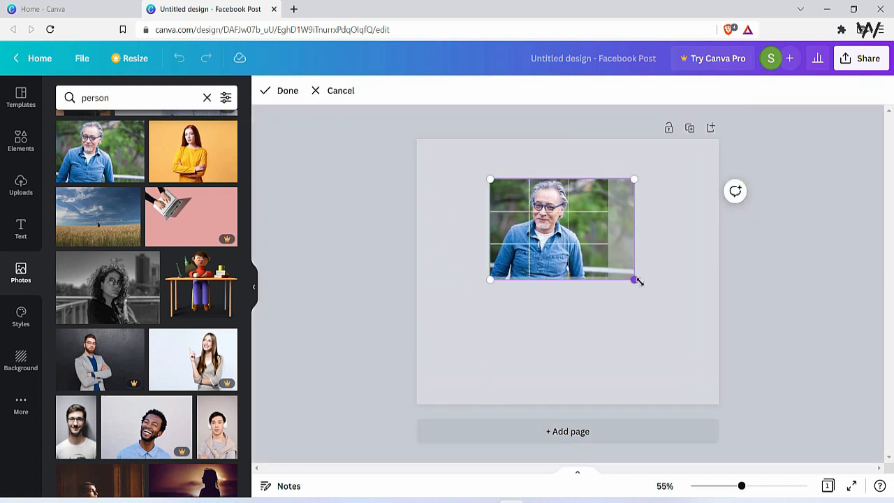
pyautogui.moveTo(635, 278); pyautogui.dragTo(681, 341)
pyautogui.moveTo(570, 250); pyautogui.dragTo(563, 273)
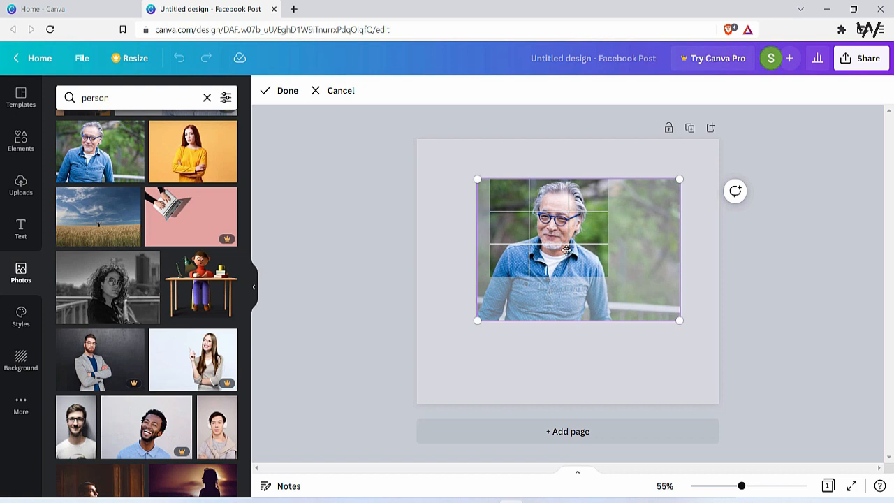
pyautogui.click(602, 345)
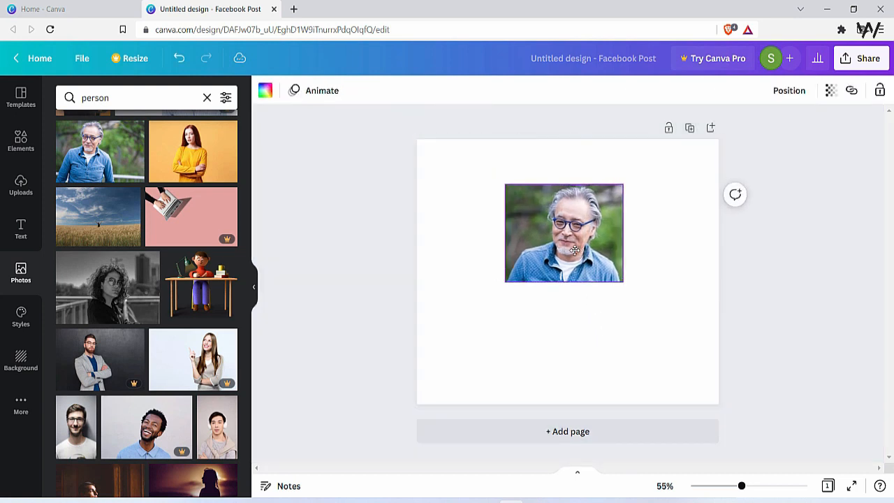
# Move the photo grid to the horizontal centre of the page, near the top edge.
pyautogui.moveTo(574, 250); pyautogui.dragTo(537, 224)
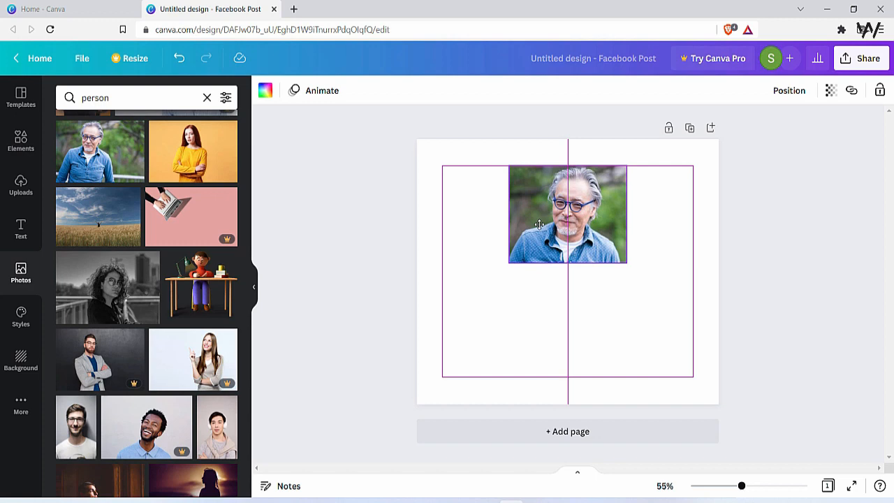
pyautogui.moveTo(539, 224); pyautogui.dragTo(539, 224)
# Add the "DAZZLE eau de parfum" font combination and place it centred just below the man's photo.
pyautogui.click(21, 228)
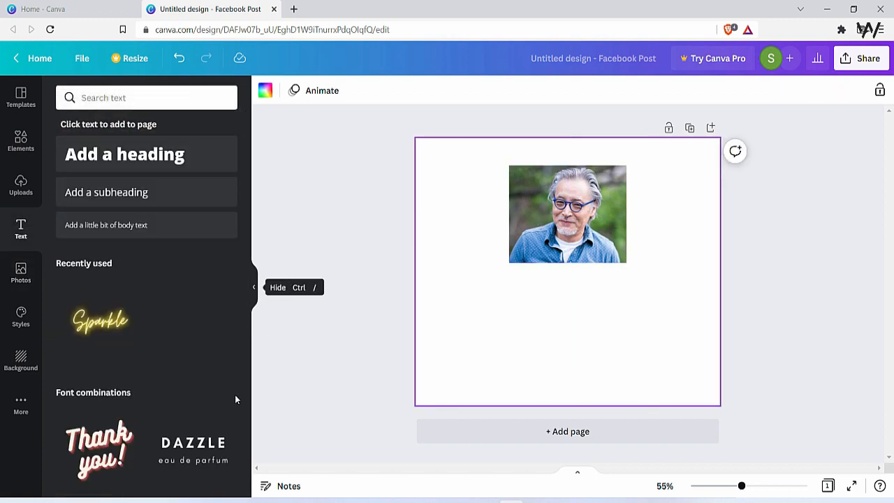
pyautogui.click(199, 447)
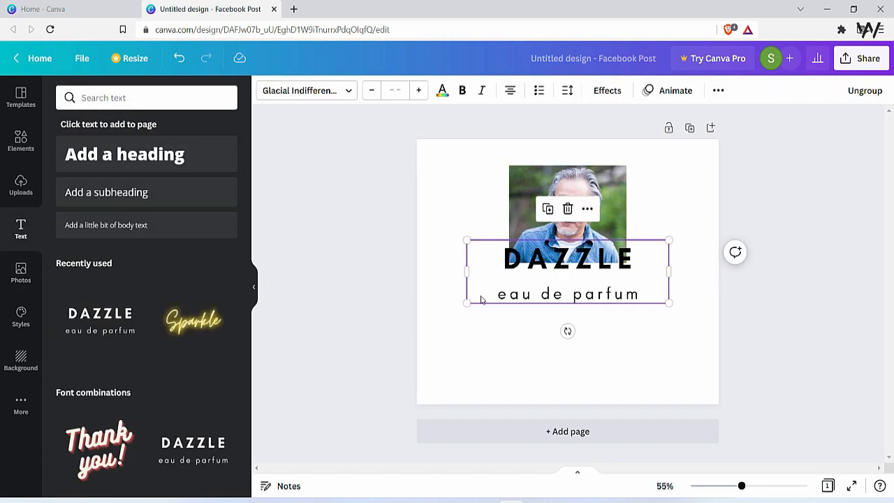
pyautogui.moveTo(543, 277); pyautogui.dragTo(543, 308)
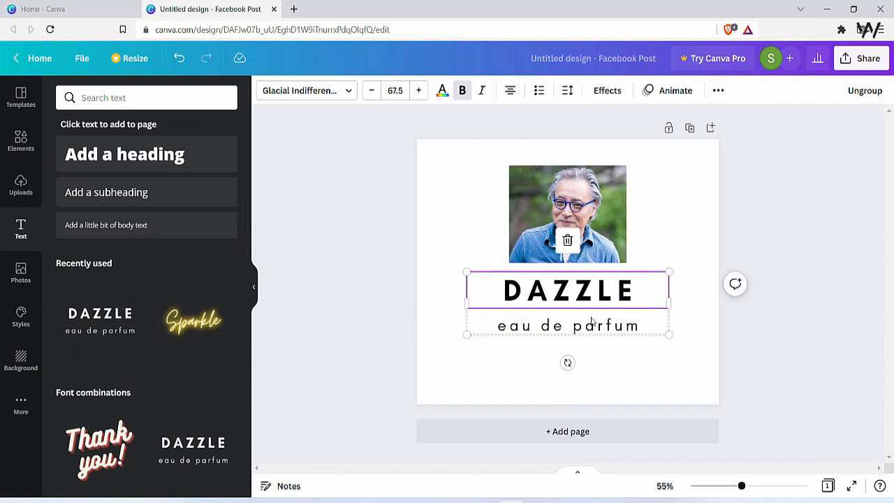
pyautogui.click(610, 363)
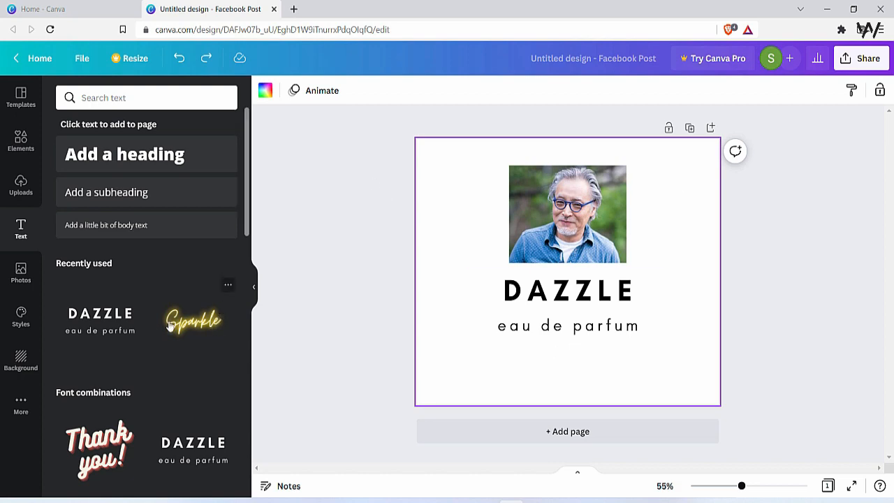
# Browse the full collection of grid layouts, and locate the Grids section in the general elements library.
pyautogui.click(20, 137)
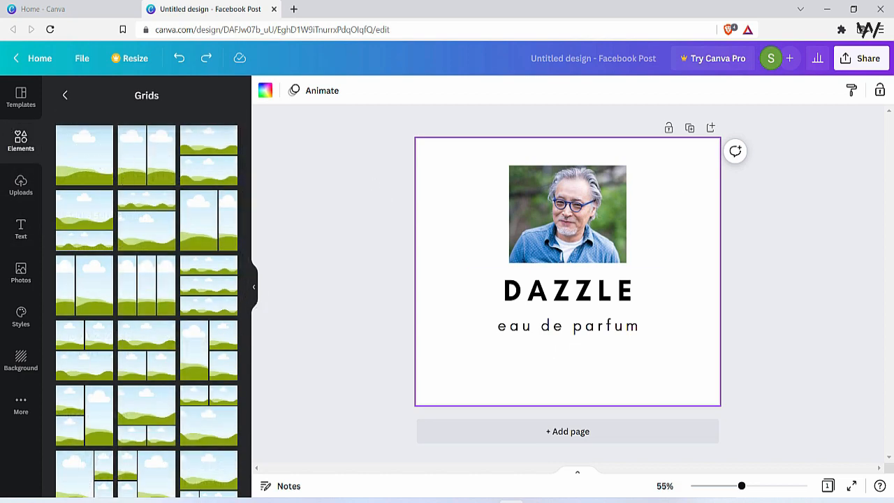
pyautogui.scroll(-10, 209, 447)
pyautogui.scroll(-5, 187, 436)
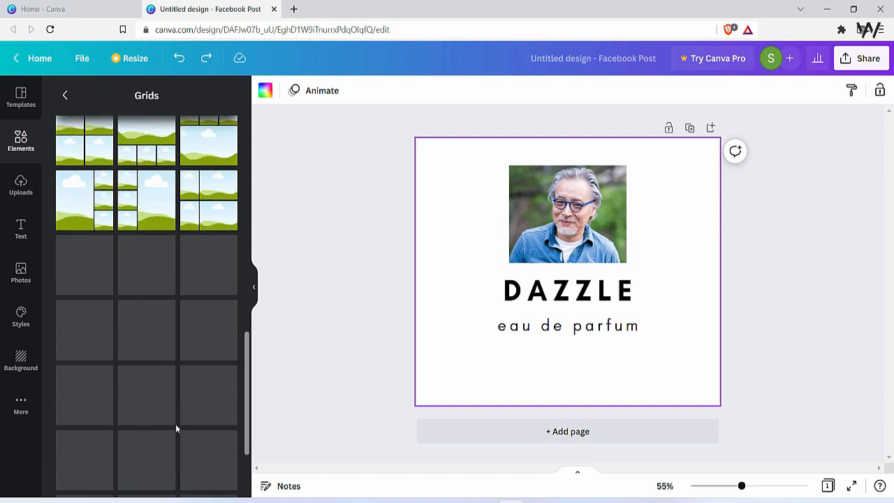
pyautogui.scroll(-3, 146, 363)
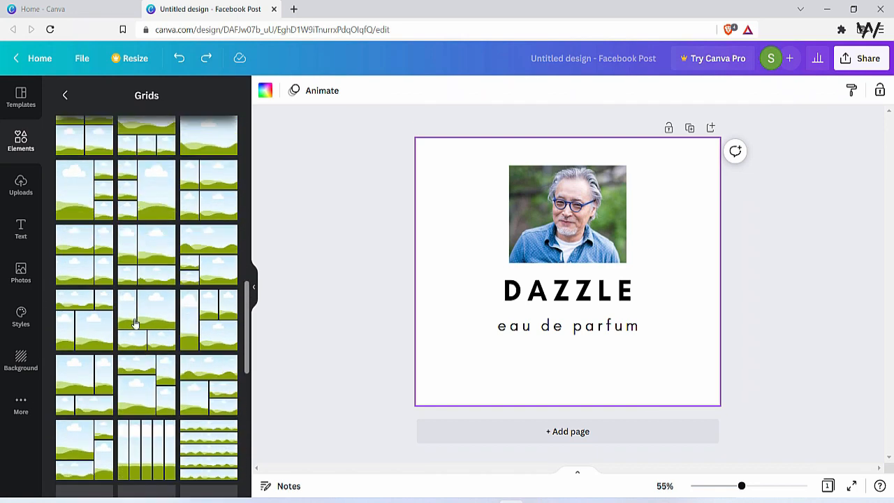
pyautogui.scroll(-3, 209, 373)
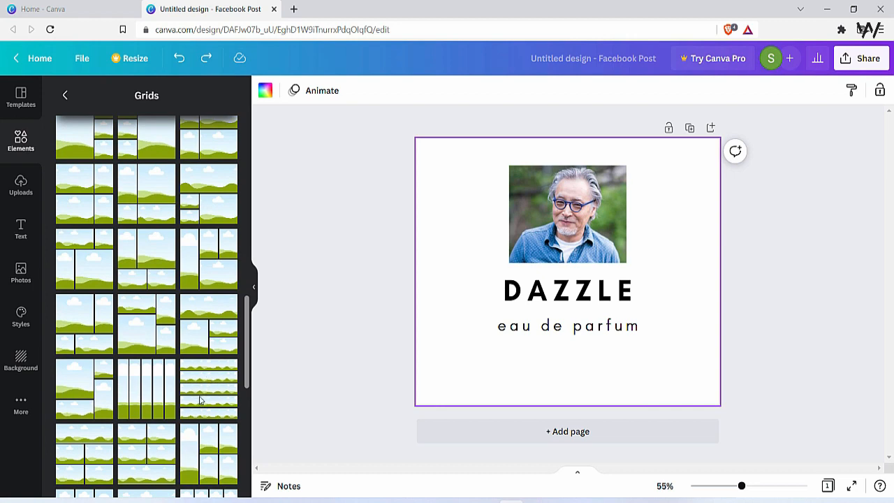
pyautogui.scroll(-5, 202, 387)
pyautogui.scroll(-10, 187, 378)
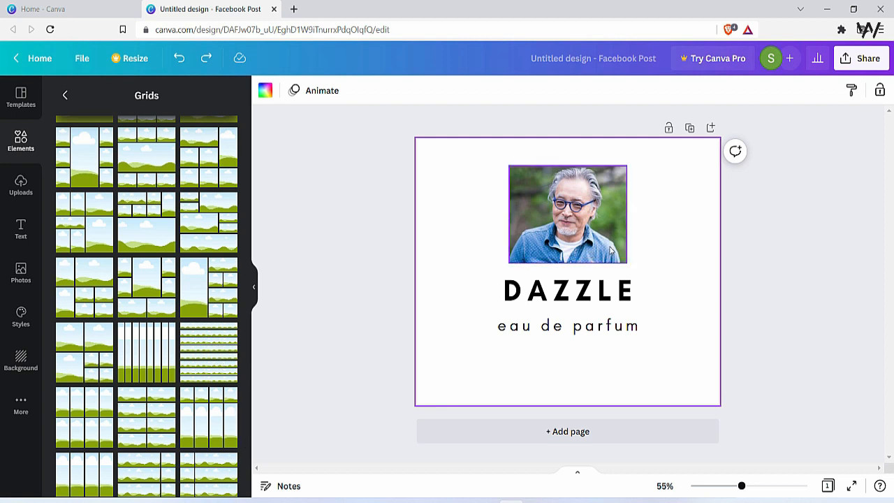
pyautogui.scroll(15, 168, 279)
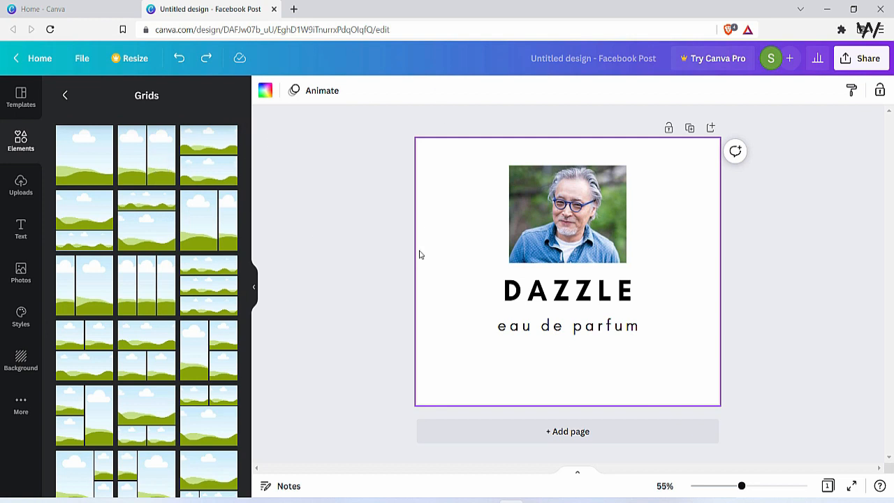
pyautogui.click(65, 95)
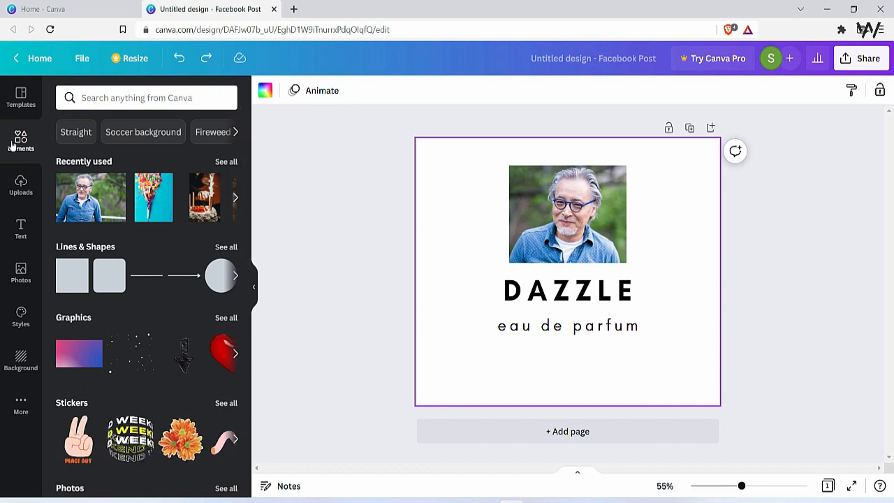
pyautogui.scroll(-8, 196, 279)
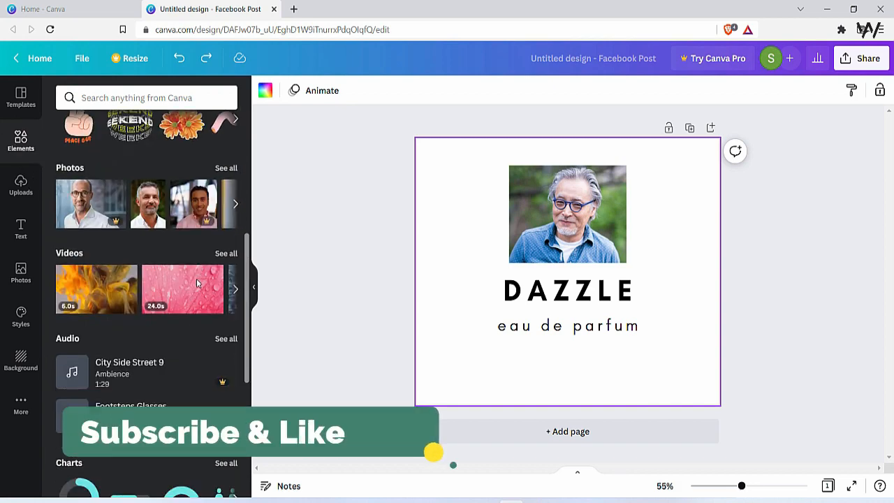
pyautogui.scroll(-5, 202, 274)
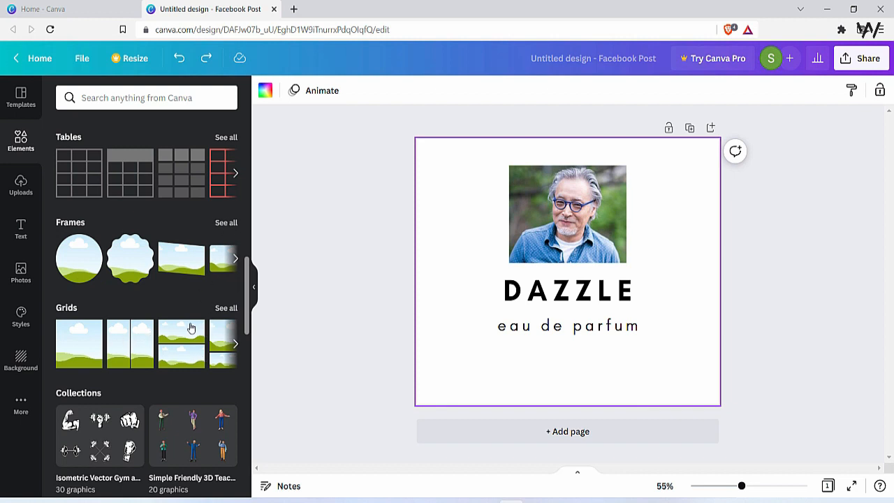
# Open the full Frames collection and browse the available frame shapes.
pyautogui.click(226, 223)
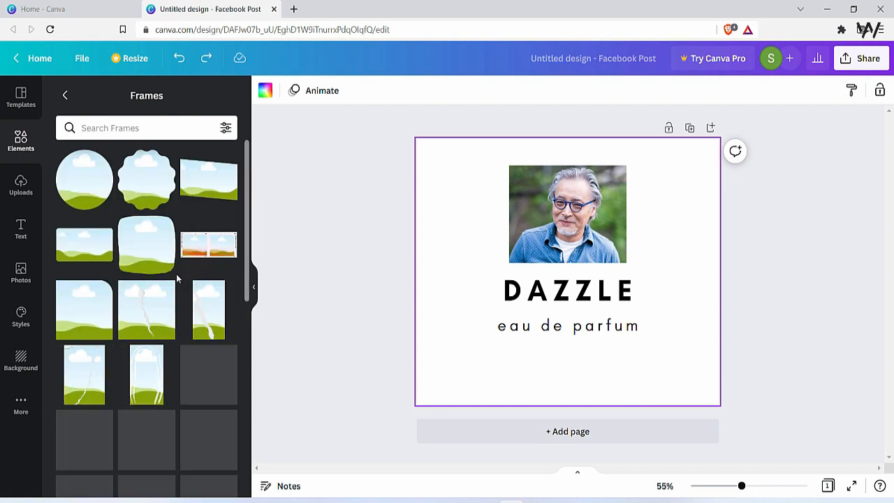
pyautogui.scroll(-1, 175, 275)
pyautogui.scroll(-10, 178, 281)
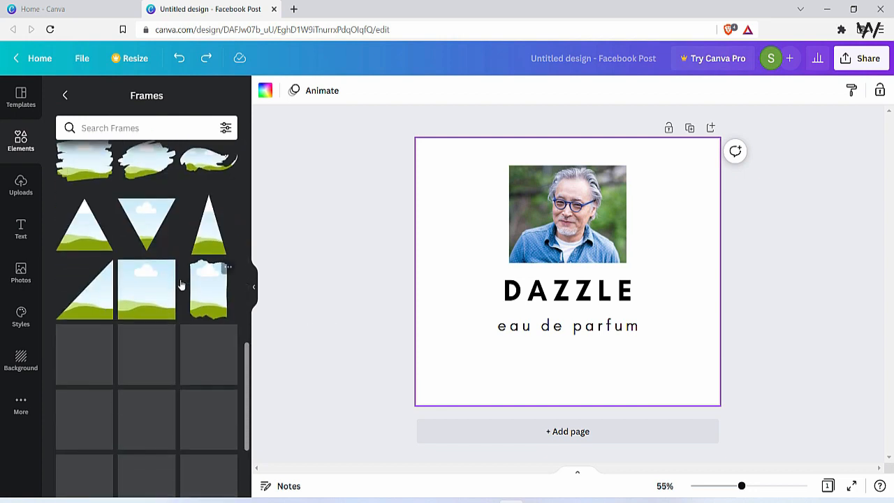
pyautogui.scroll(-10, 182, 282)
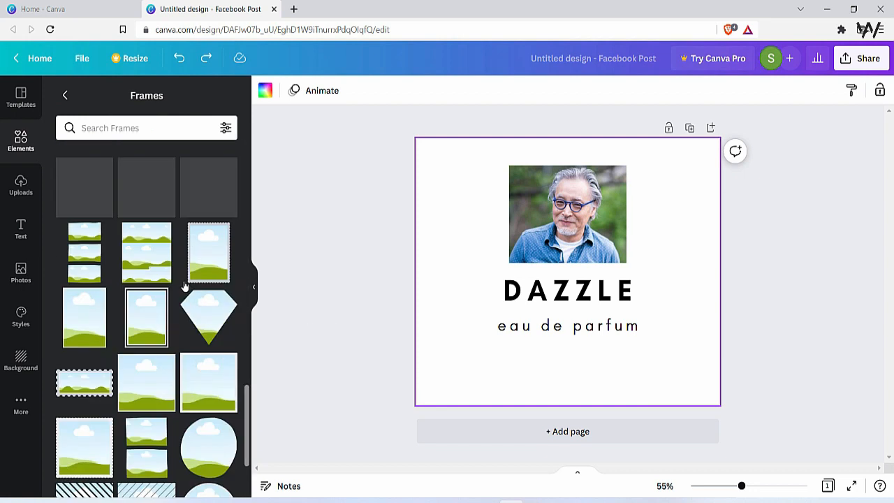
pyautogui.scroll(-10, 184, 286)
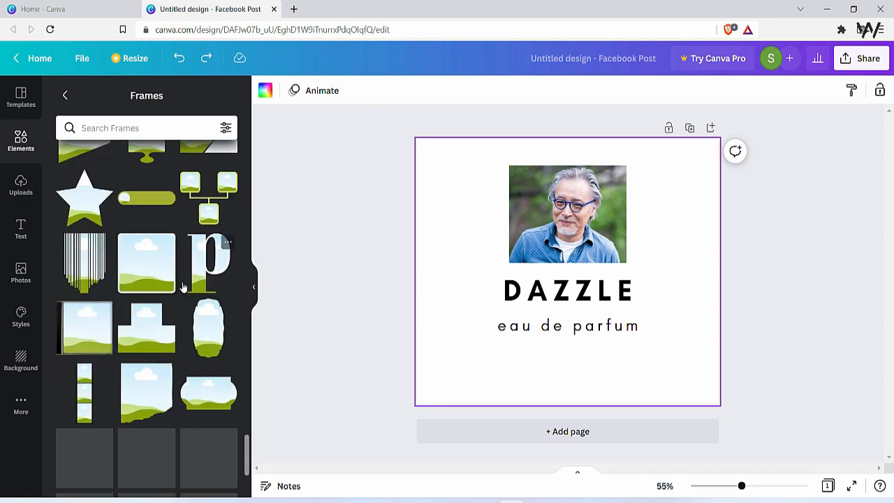
pyautogui.scroll(-10, 182, 288)
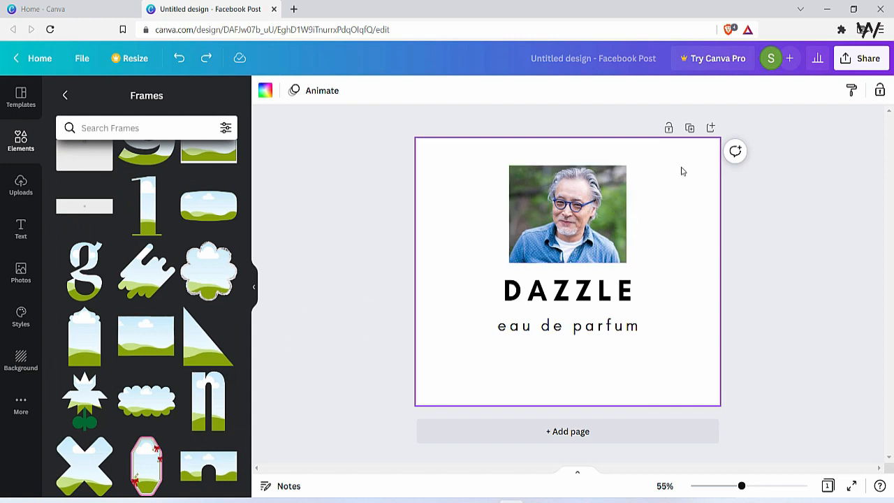
# Delete the man's photo together with its grid above the DAZZLE heading.
pyautogui.click(608, 209)
pyautogui.press('Delete')
pyautogui.press('Delete')
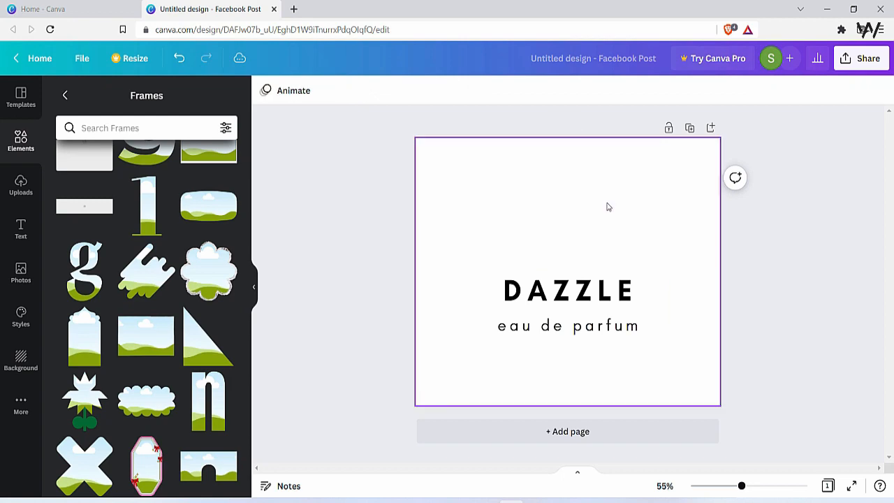
# Place the circular frame above the DAZZLE heading, shrink it slightly and fill it with the photo of the man in glasses.
pyautogui.scroll(20, 215, 265)
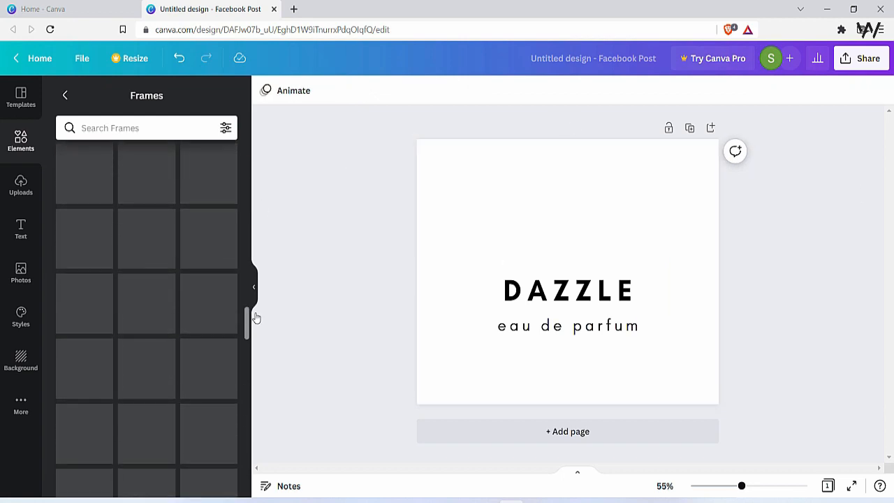
pyautogui.moveTo(248, 332); pyautogui.dragTo(268, 175)
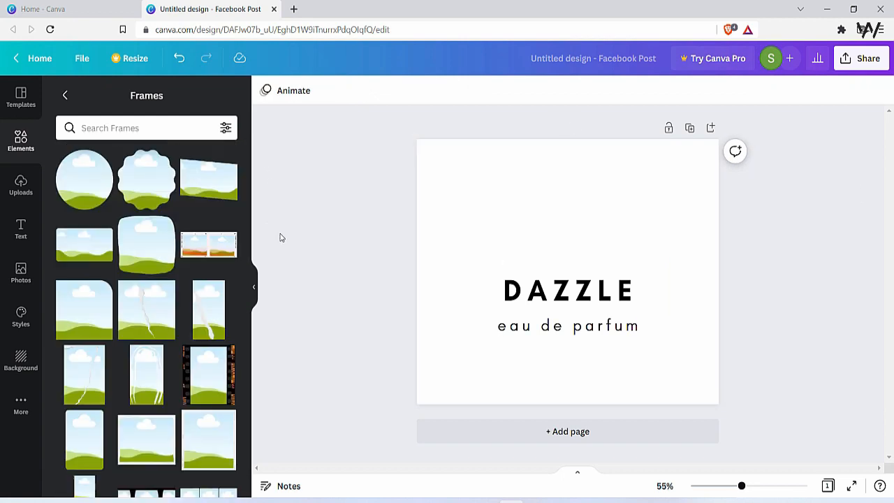
pyautogui.moveTo(79, 187); pyautogui.dragTo(544, 193)
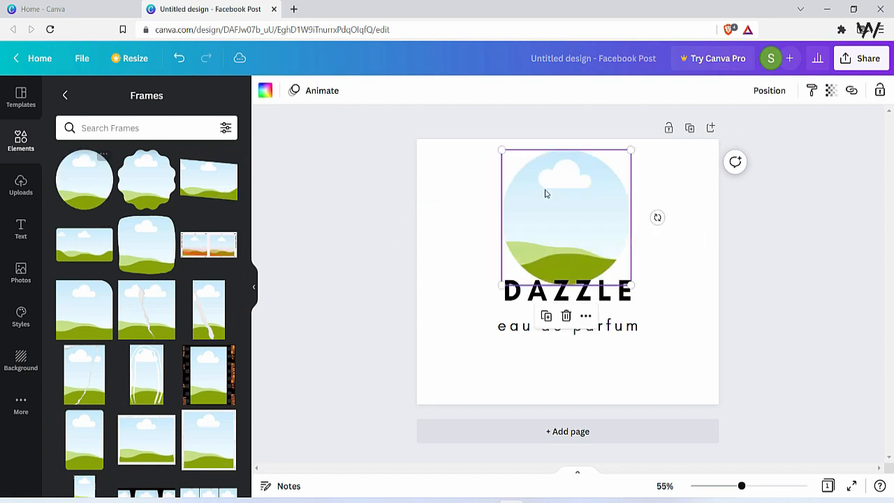
pyautogui.click(20, 194)
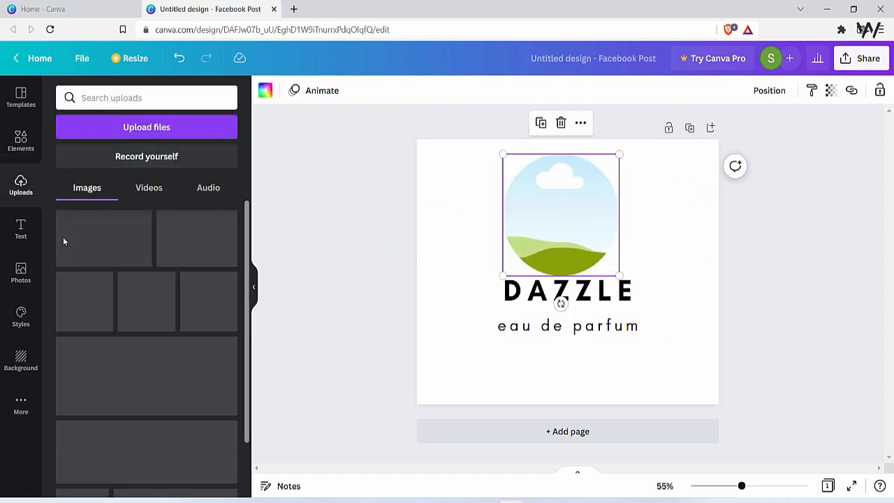
pyautogui.click(25, 278)
pyautogui.moveTo(112, 157); pyautogui.dragTo(591, 229)
# Enlarge the man's photo inside the circular frame and reposition it so his head and shoulders fill the circle.
pyautogui.doubleClick(557, 222)
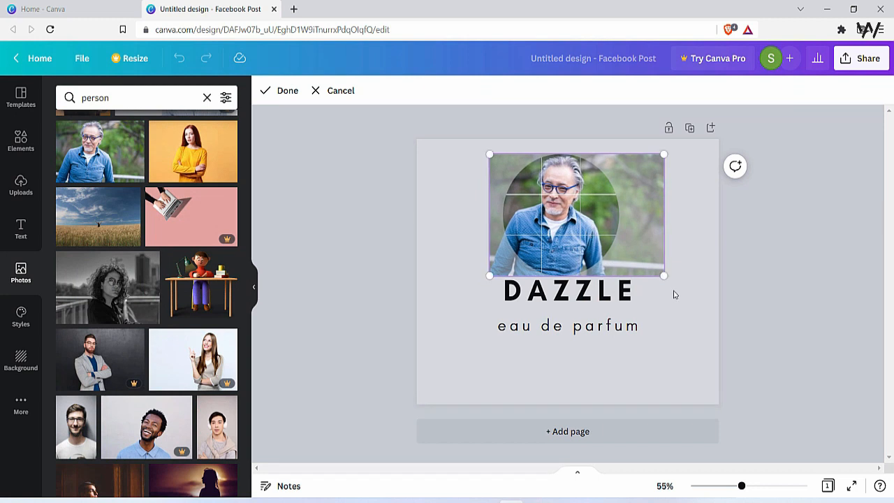
pyautogui.moveTo(664, 276); pyautogui.dragTo(682, 314)
pyautogui.moveTo(560, 233); pyautogui.dragTo(547, 259)
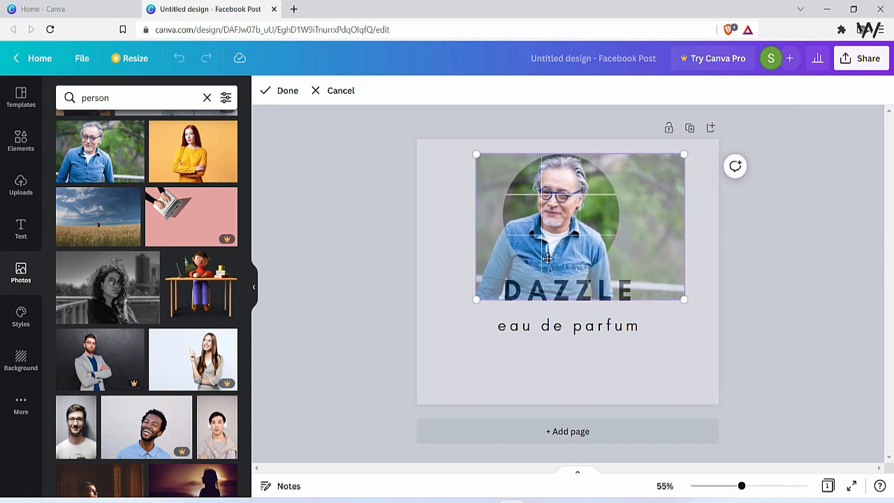
pyautogui.click(719, 279)
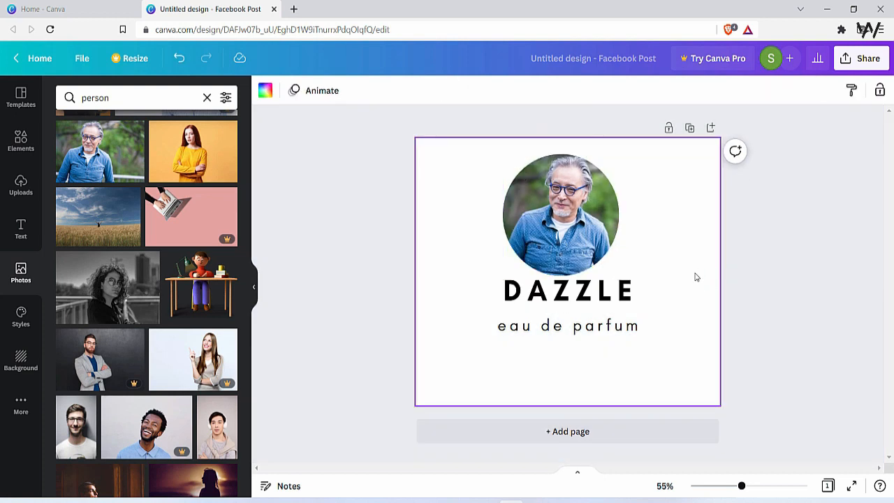
# Delete the man's photo and the empty circular frame from the page.
pyautogui.click(513, 184)
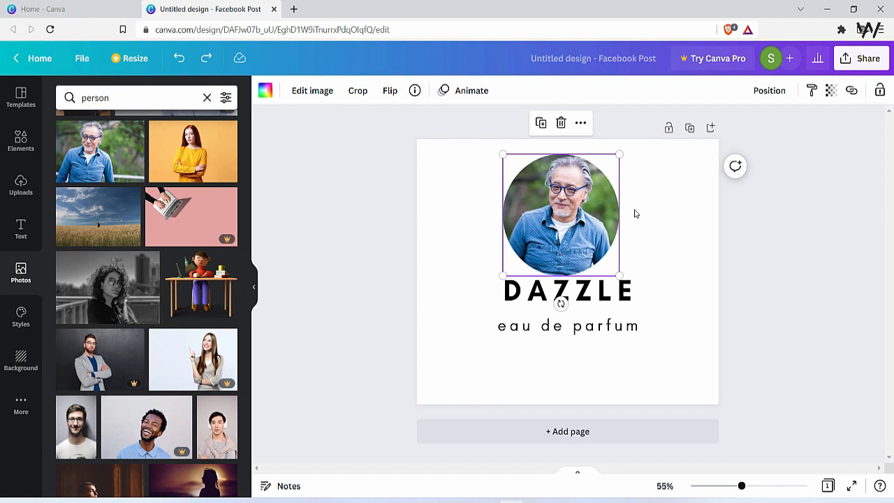
pyautogui.press('Delete')
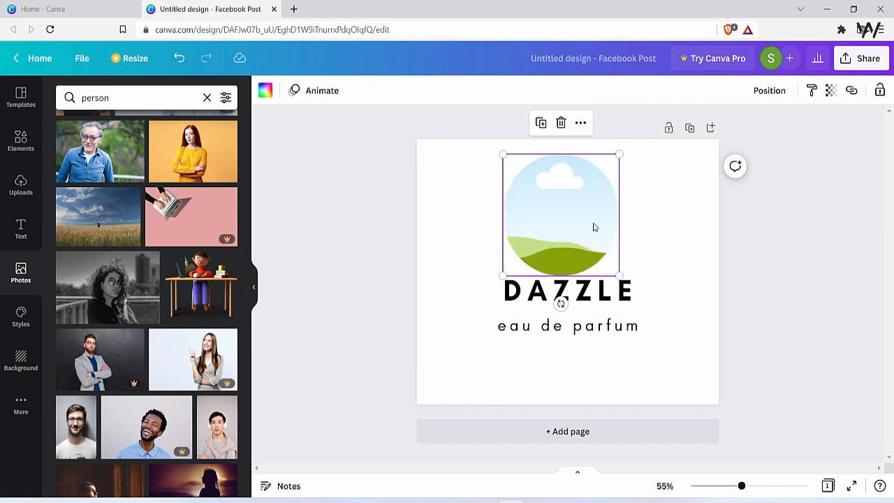
pyautogui.press('Delete')
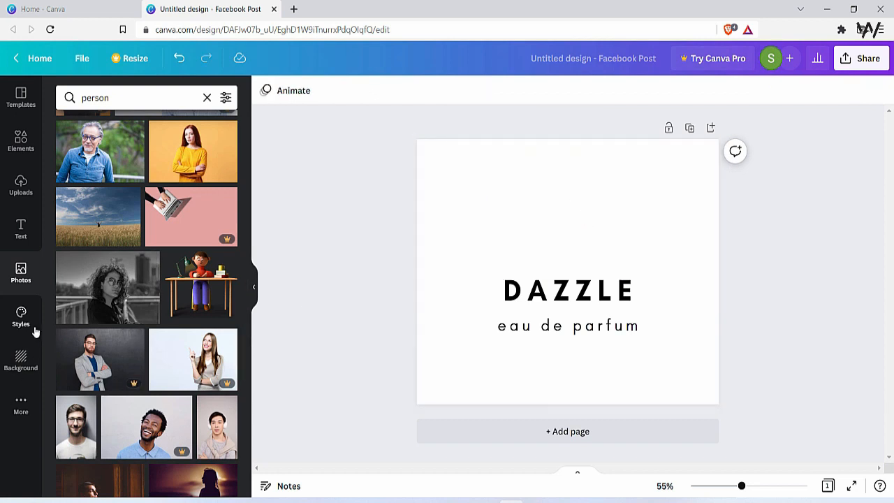
# Add the brush-stroke frame above the DAZZLE heading and fill it with the photo of the woman in yellow.
pyautogui.click(26, 153)
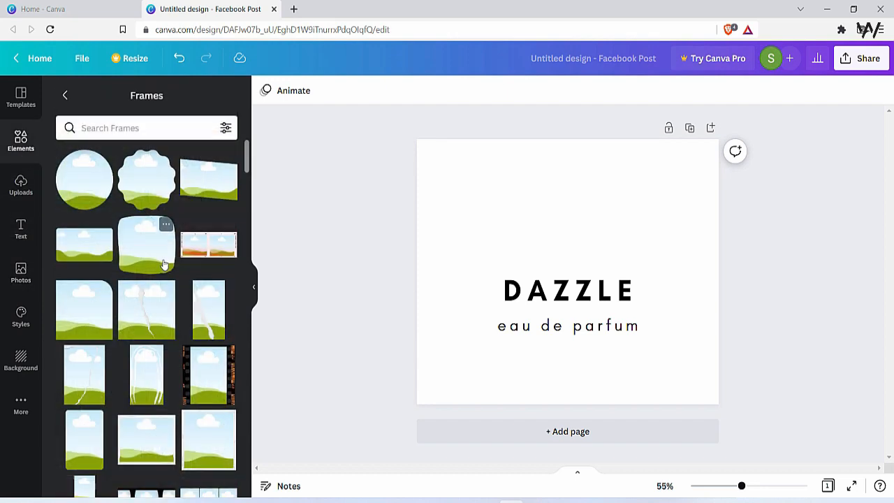
pyautogui.scroll(-6, 185, 287)
pyautogui.scroll(5, 198, 288)
pyautogui.scroll(5, 199, 287)
pyautogui.moveTo(202, 283); pyautogui.dragTo(535, 216)
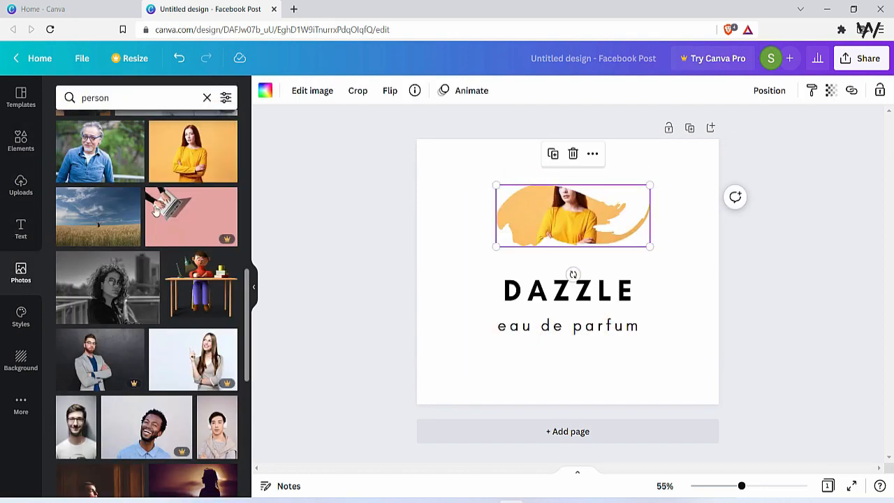
# Replace the picture in the brush-stroke frame with the man's photo and check its crop.
pyautogui.moveTo(133, 130)
pyautogui.mouseDown()
pyautogui.moveTo(552, 210)
pyautogui.moveTo(542, 214)
pyautogui.mouseUp()
pyautogui.doubleClick(545, 215)
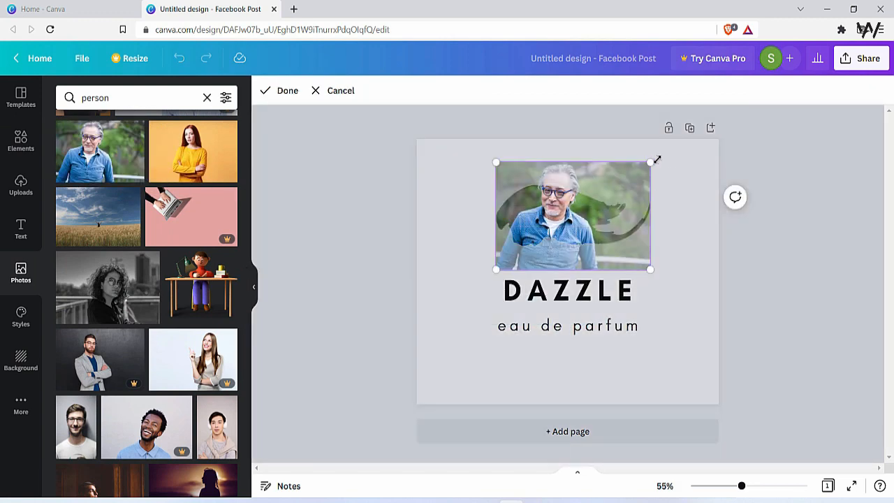
pyautogui.click(662, 262)
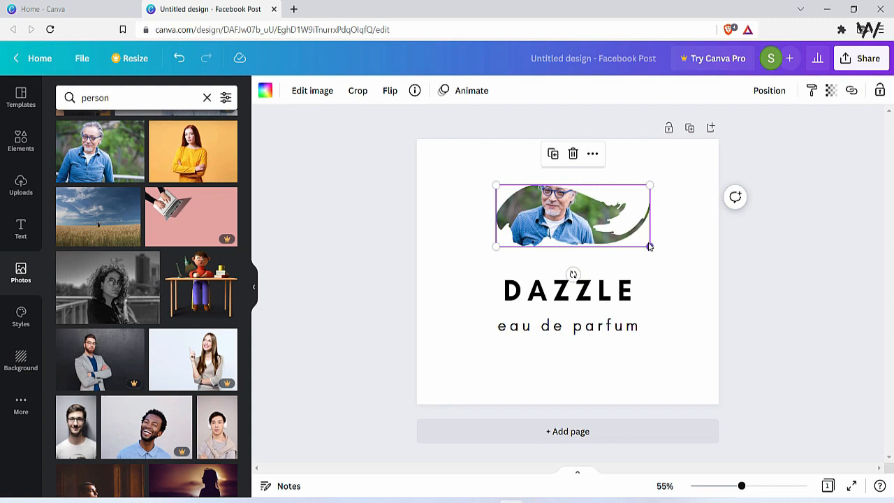
# Enlarge the brush-stroke frame above the heading and fill it with the wheat field and blue sky photo.
pyautogui.moveTo(650, 247); pyautogui.dragTo(709, 321)
pyautogui.moveTo(616, 241); pyautogui.dragTo(565, 222)
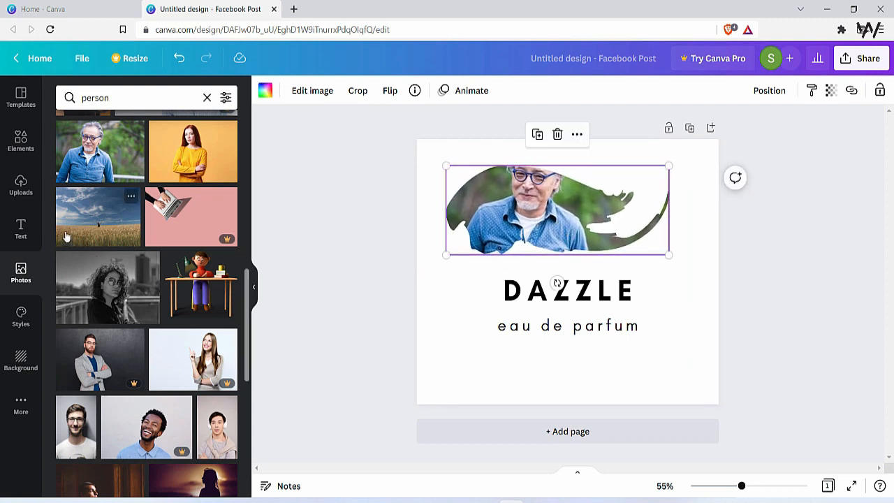
pyautogui.moveTo(65, 238)
pyautogui.mouseDown()
pyautogui.moveTo(472, 207)
pyautogui.moveTo(482, 217)
pyautogui.mouseUp()
pyautogui.click(705, 289)
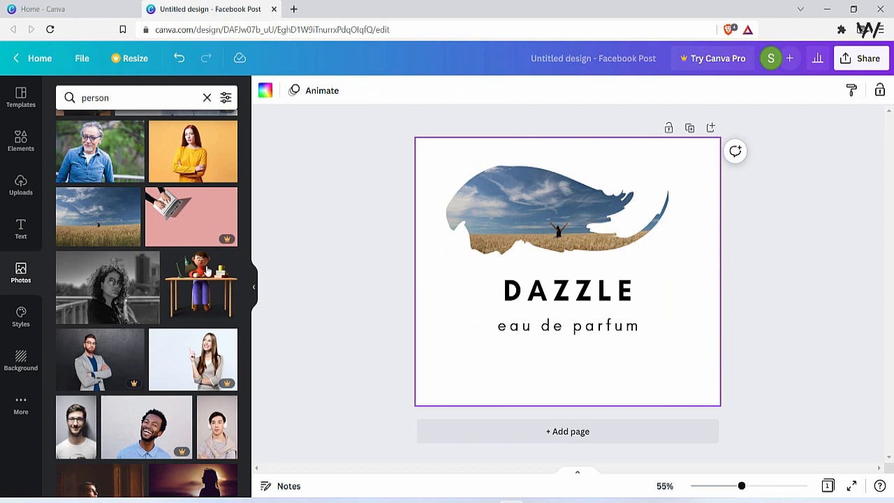
# Clear the photo search and replace the frame's picture with the recommended green seedling photo.
pyautogui.scroll(-4, 208, 270)
pyautogui.click(206, 98)
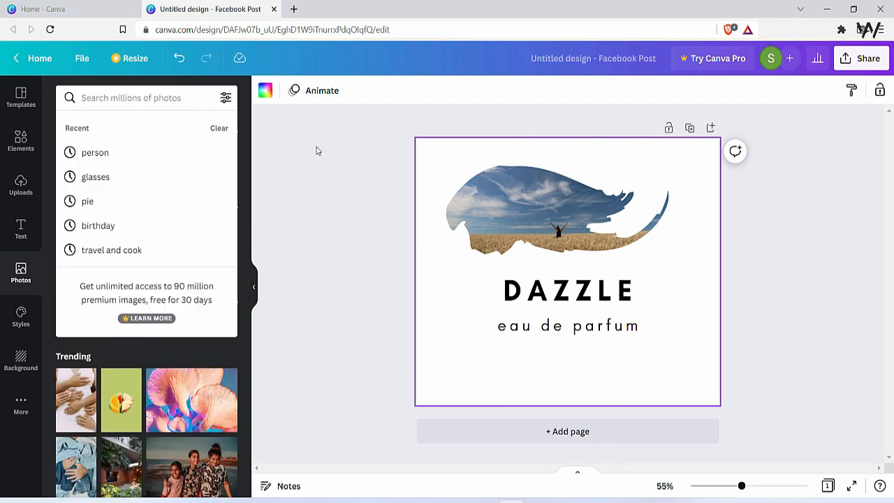
pyautogui.click(360, 270)
pyautogui.moveTo(99, 307); pyautogui.dragTo(580, 237)
pyautogui.click(698, 307)
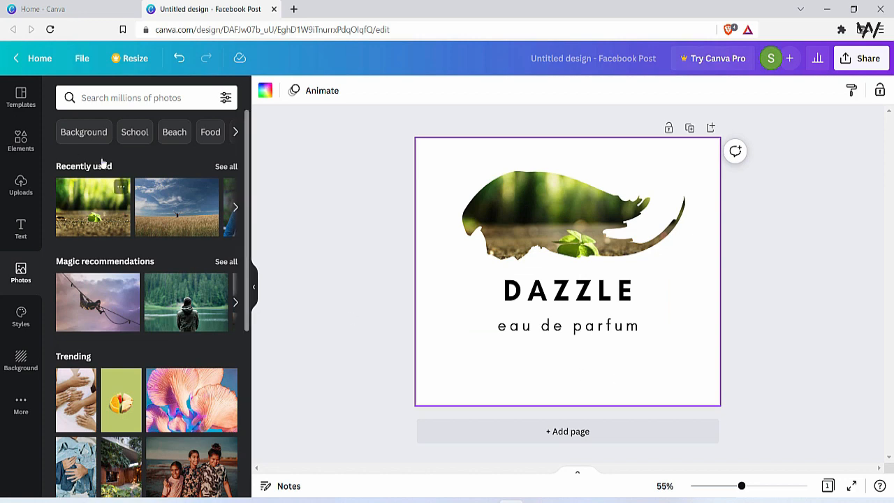
# Add the double-bordered square from the Other Shapes section of the Lines & Shapes collection.
pyautogui.click(20, 140)
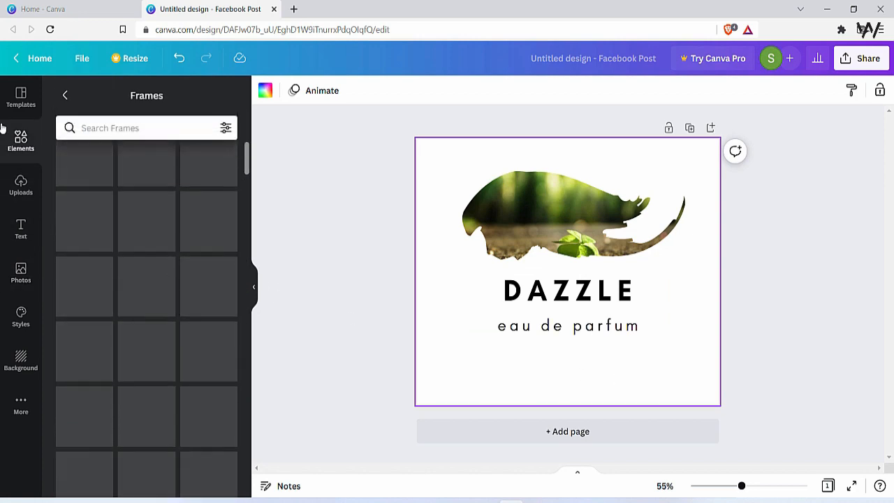
pyautogui.click(64, 95)
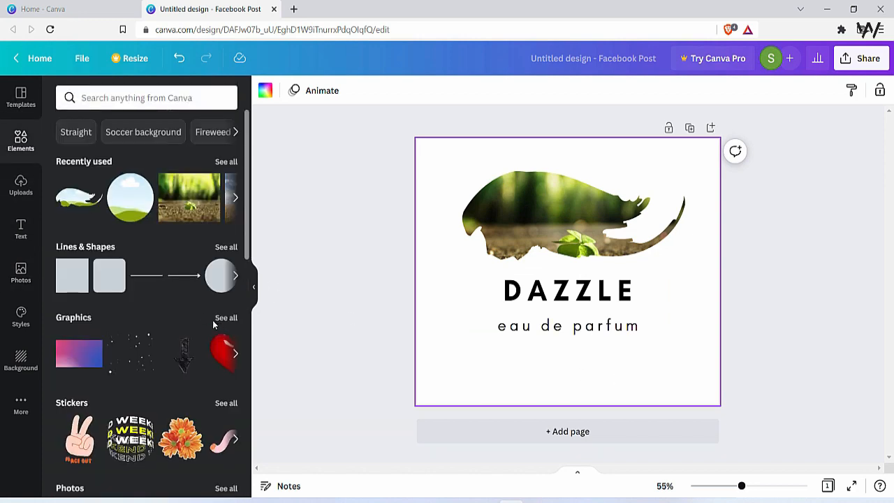
pyautogui.click(226, 247)
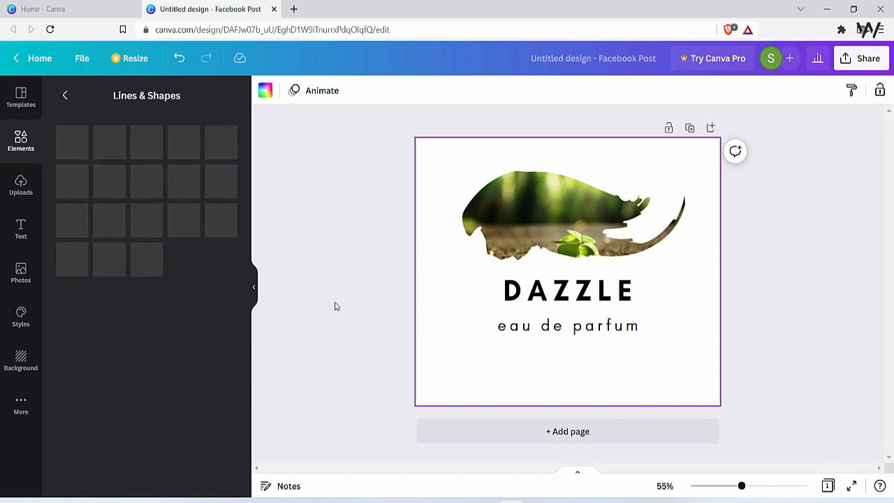
pyautogui.scroll(-2, 221, 357)
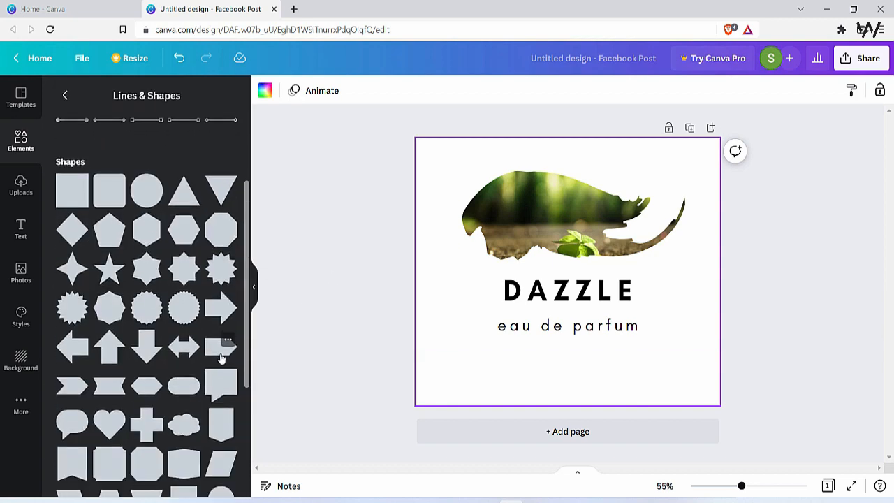
pyautogui.scroll(-7, 220, 358)
pyautogui.scroll(-2, 214, 352)
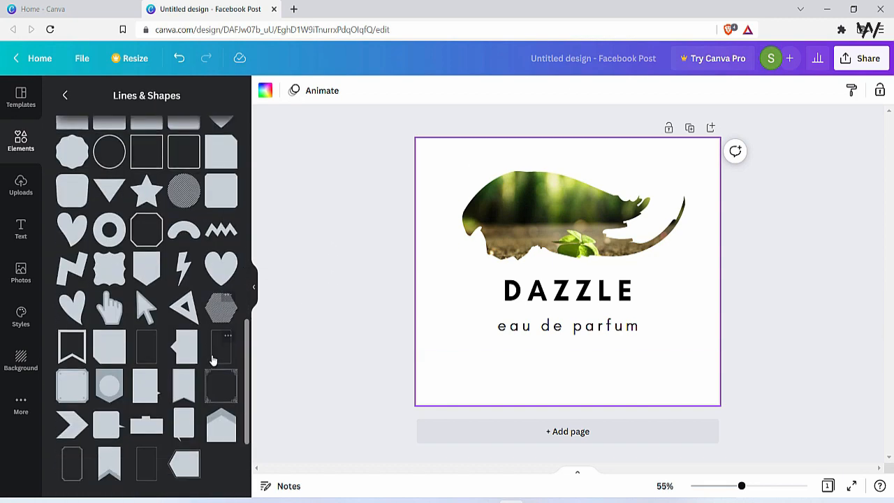
pyautogui.scroll(4, 224, 336)
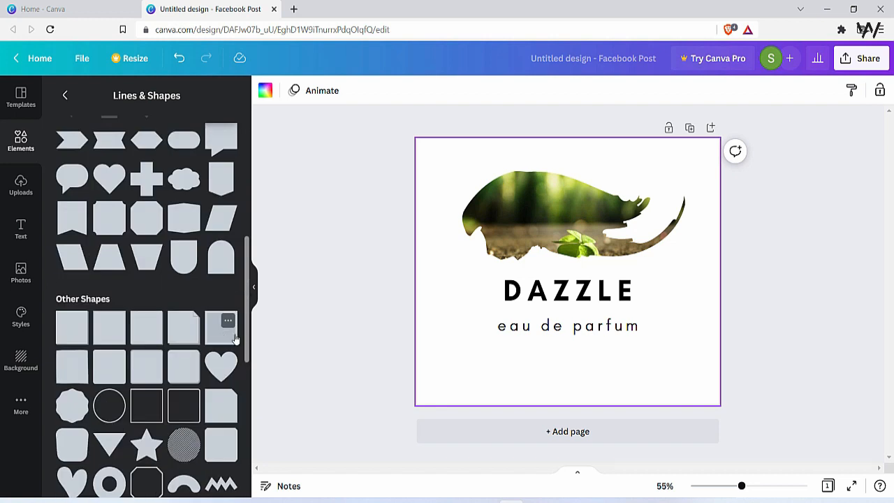
pyautogui.click(235, 338)
# Place the square behind the DAZZLE text, directly below the photo frame, and reshape it into a centred wide rectangle enclosing both text lines.
pyautogui.moveTo(575, 228); pyautogui.dragTo(450, 302)
pyautogui.moveTo(441, 336); pyautogui.dragTo(542, 316)
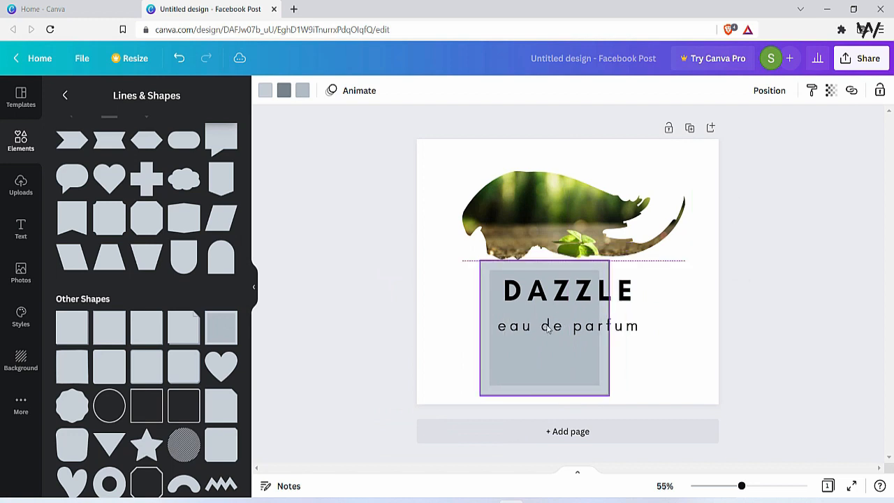
pyautogui.moveTo(608, 334); pyautogui.dragTo(664, 326)
pyautogui.moveTo(600, 361); pyautogui.dragTo(566, 364)
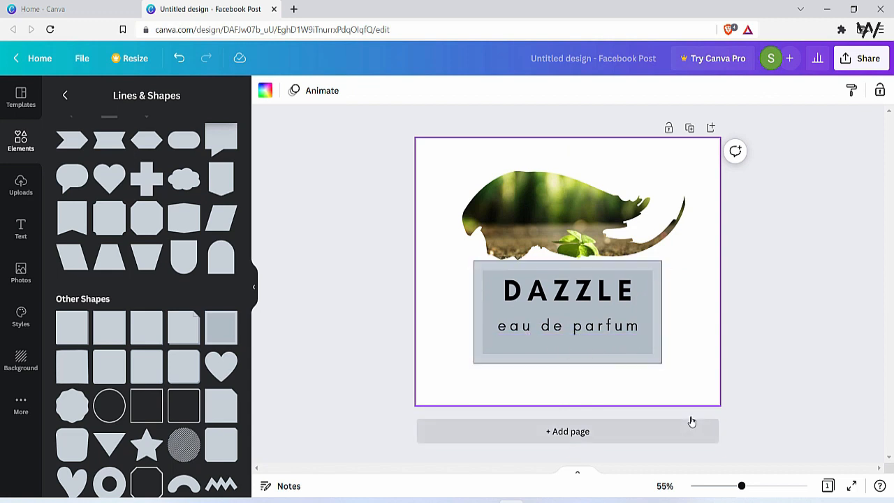
# Recolour the rectangle's inner fill to purple and its thin outline to dark violet.
pyautogui.click(660, 350)
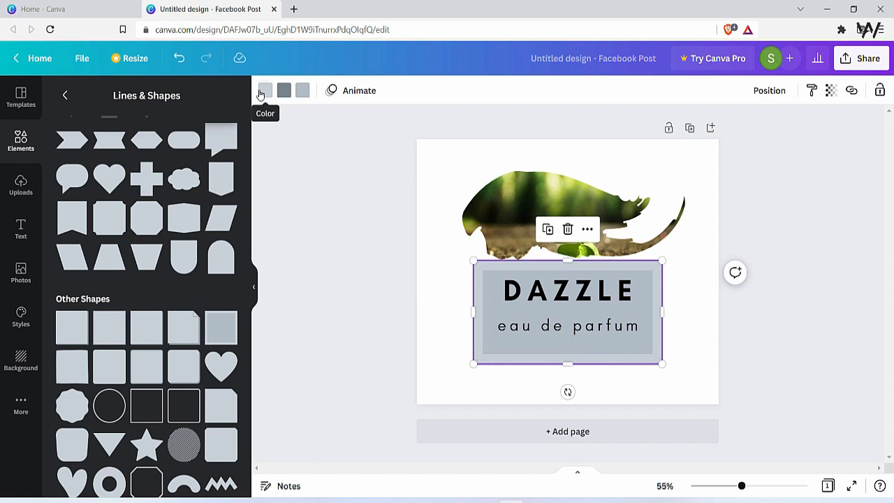
pyautogui.click(302, 90)
pyautogui.click(193, 362)
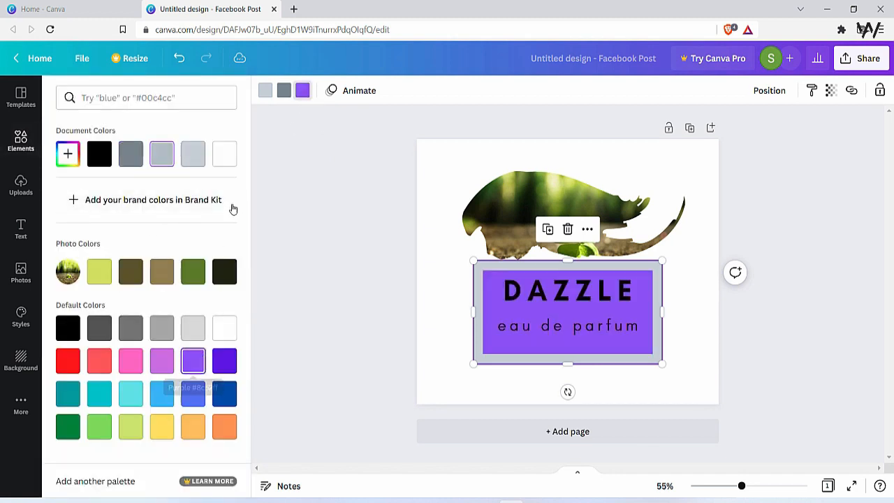
pyautogui.click(229, 363)
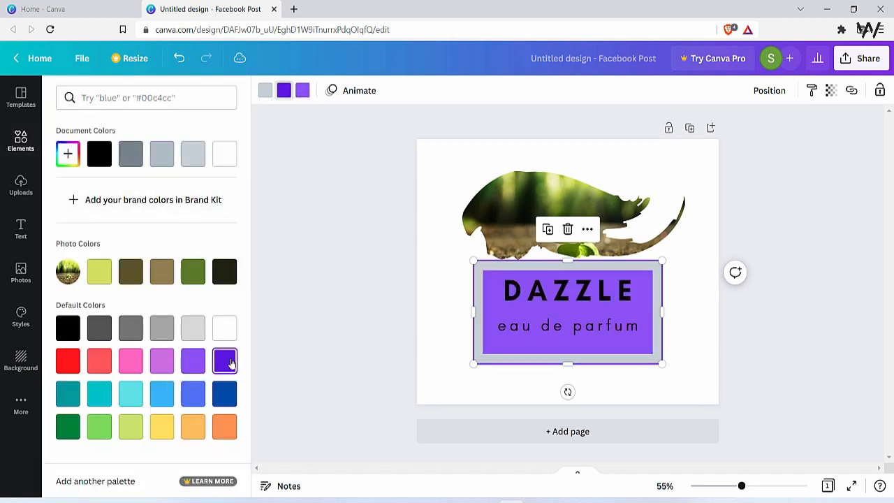
# Recolour the wide border around the purple rectangle to dark blue and deselect the shape.
pyautogui.click(224, 393)
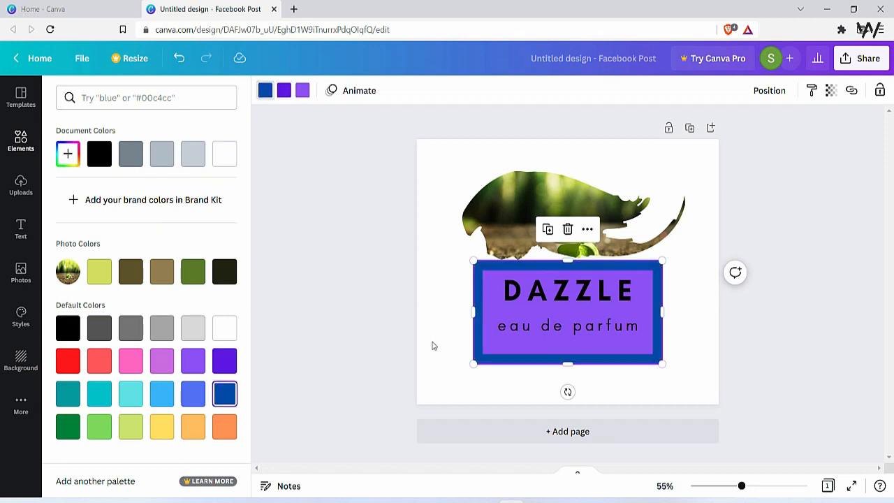
pyautogui.click(430, 342)
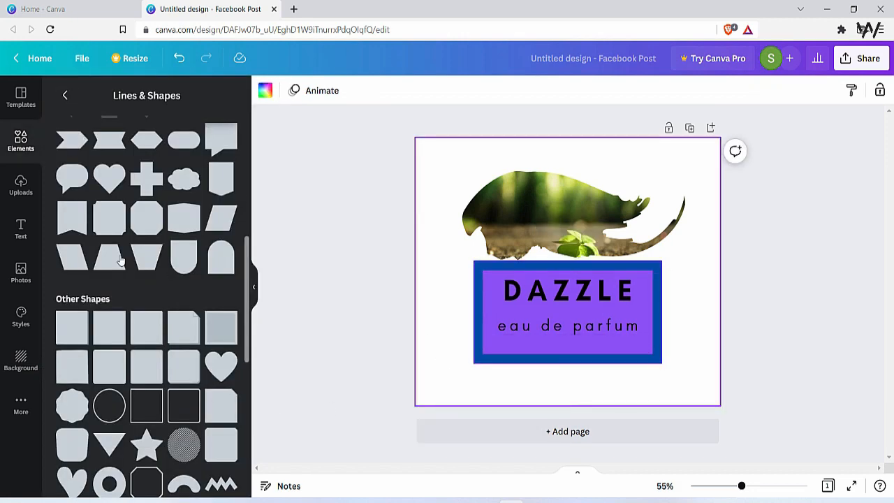
# Look through the remaining Lines & Shapes, then browse the other element categories from Graphics and Stickers to Charts, Tables and Collections.
pyautogui.scroll(5, 121, 258)
pyautogui.scroll(-15, 126, 204)
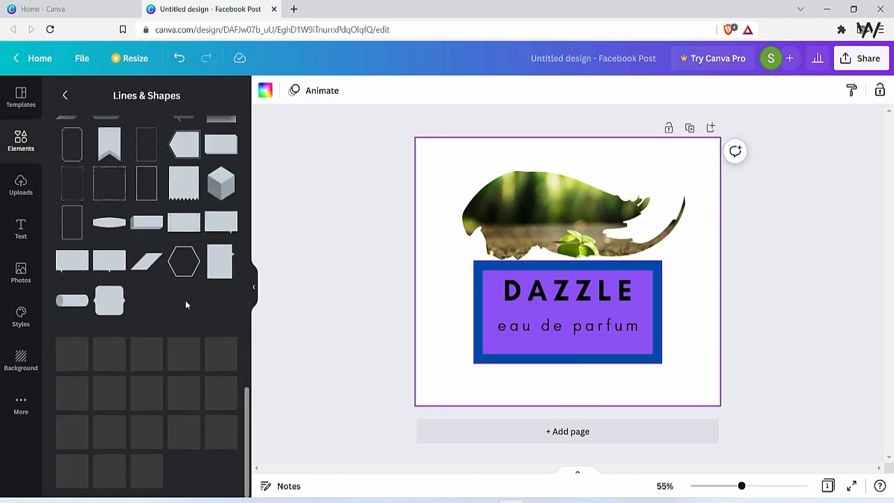
pyautogui.click(65, 95)
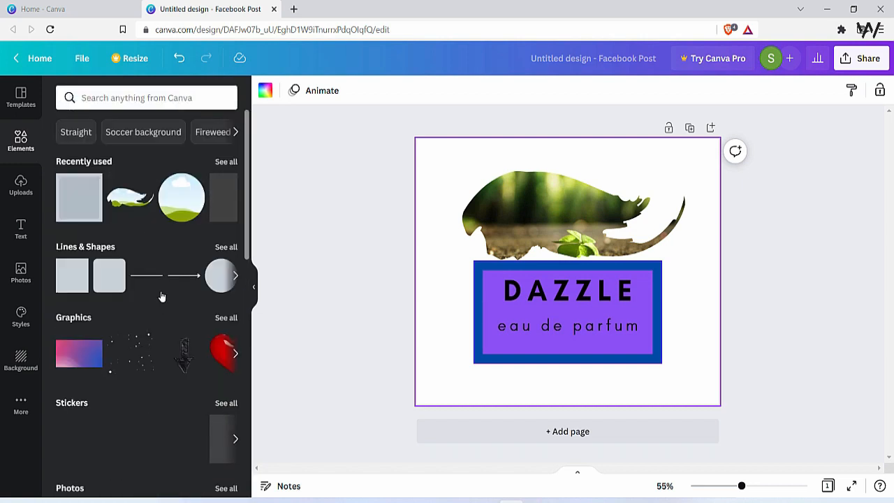
pyautogui.scroll(-3, 82, 188)
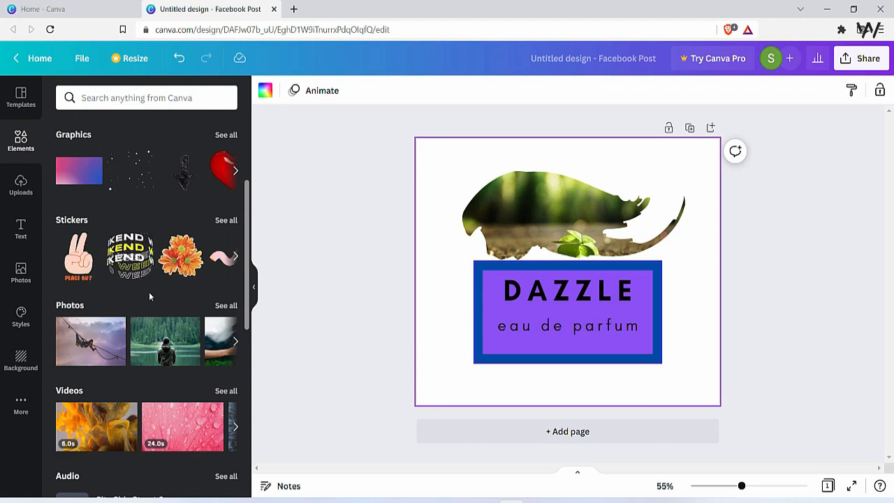
pyautogui.scroll(-4, 147, 292)
pyautogui.scroll(-3, 141, 295)
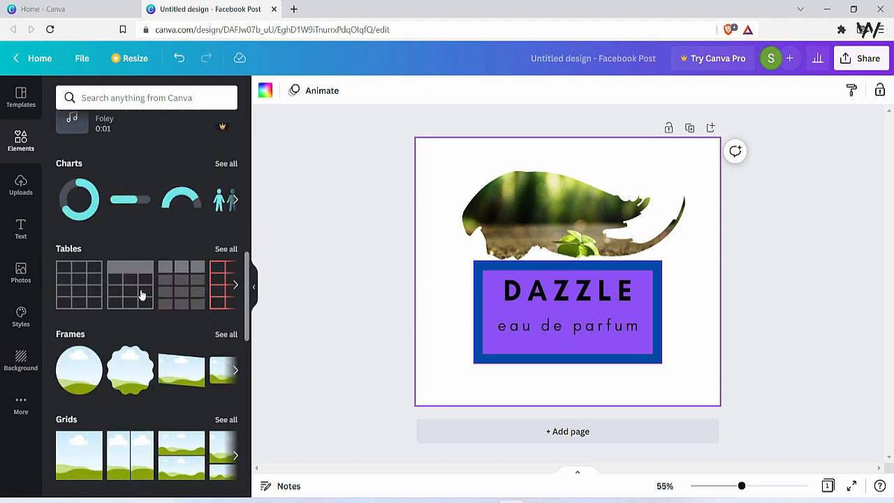
pyautogui.scroll(-10, 140, 293)
pyautogui.scroll(3, 98, 203)
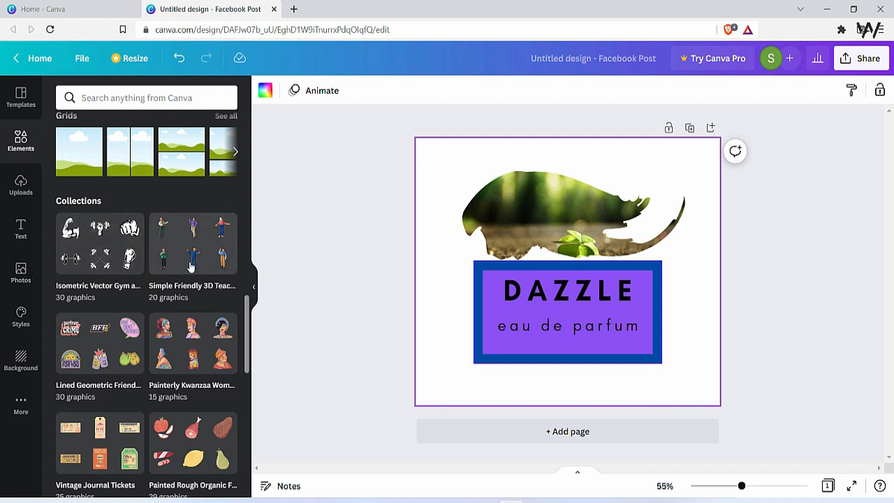
pyautogui.scroll(-1, 182, 343)
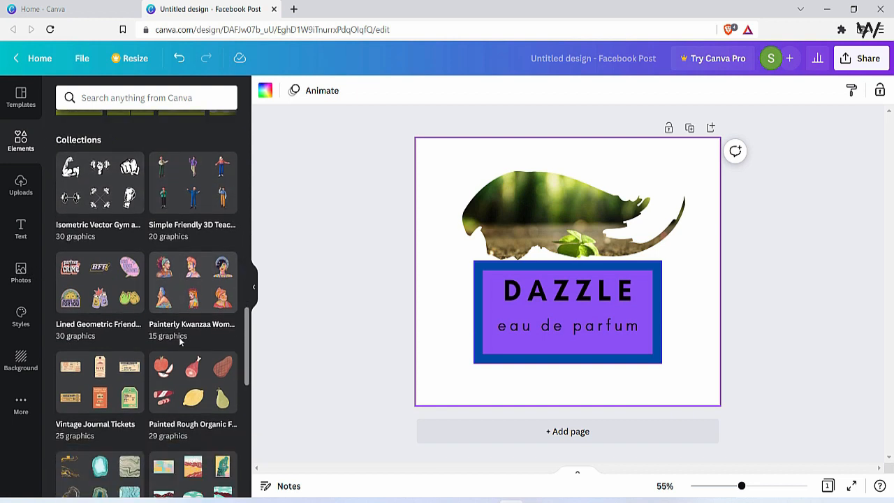
pyautogui.scroll(10, 177, 333)
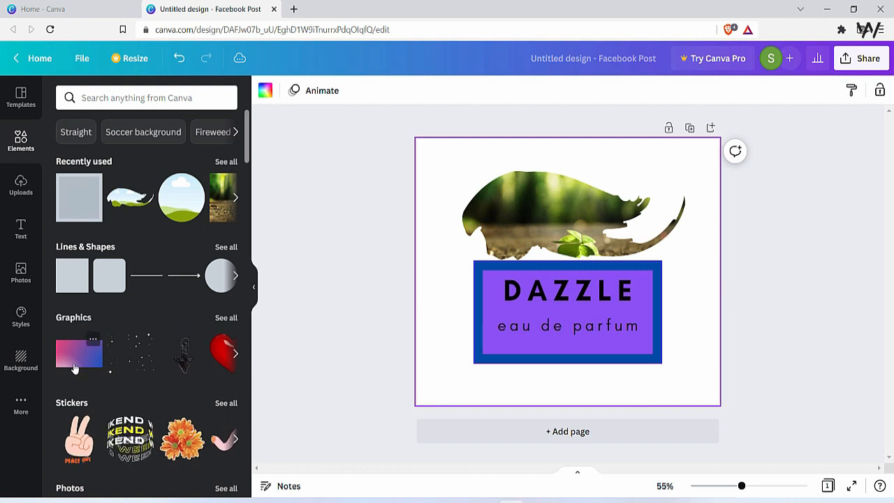
# Add the pink-to-blue gradient graphic and place it over the purple rectangle, behind the DAZZLE text in the lower half of the page.
pyautogui.click(79, 352)
pyautogui.moveTo(470, 281); pyautogui.dragTo(461, 330)
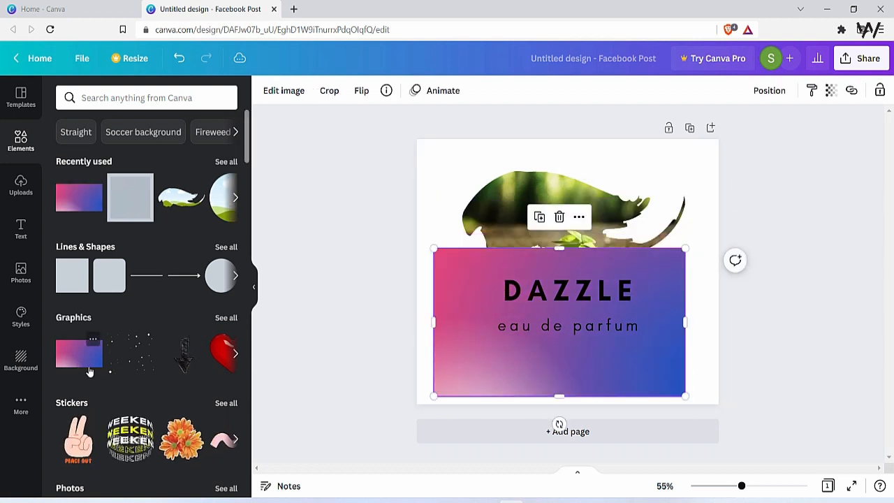
# Open the full Graphics collection and browse its recommendations and categories.
pyautogui.click(225, 317)
pyautogui.scroll(-5, 196, 373)
pyautogui.scroll(3, 190, 370)
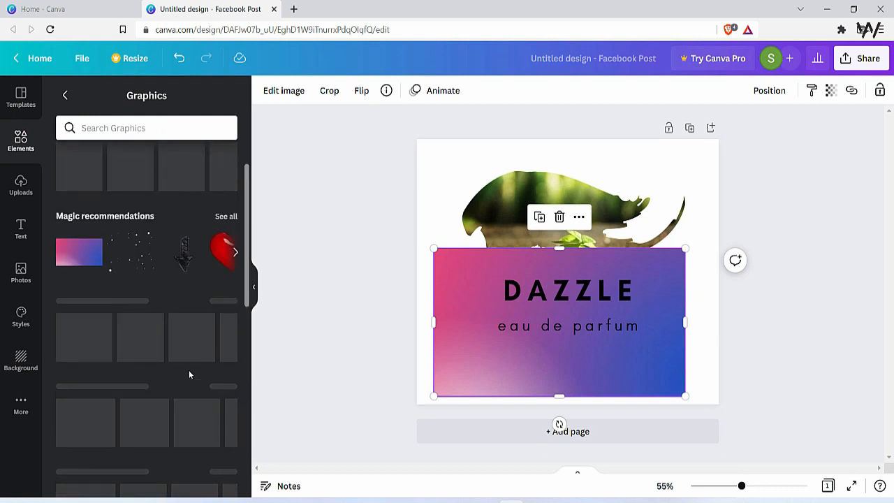